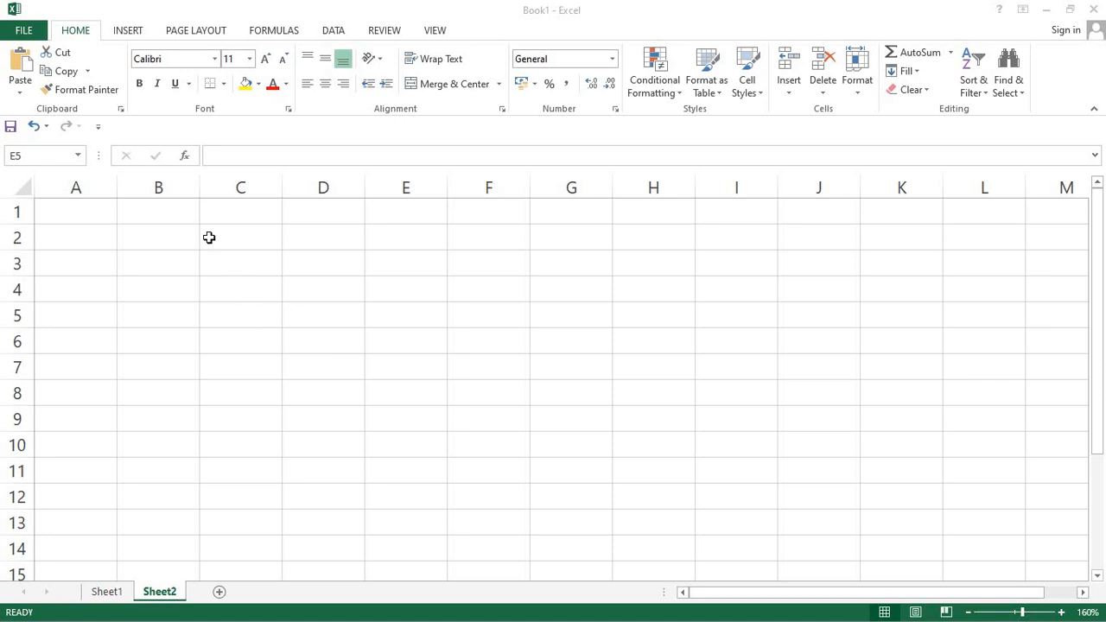
# Enter "january" in cell C2 and autofill the month names down to C13.
pyautogui.click(264, 238)
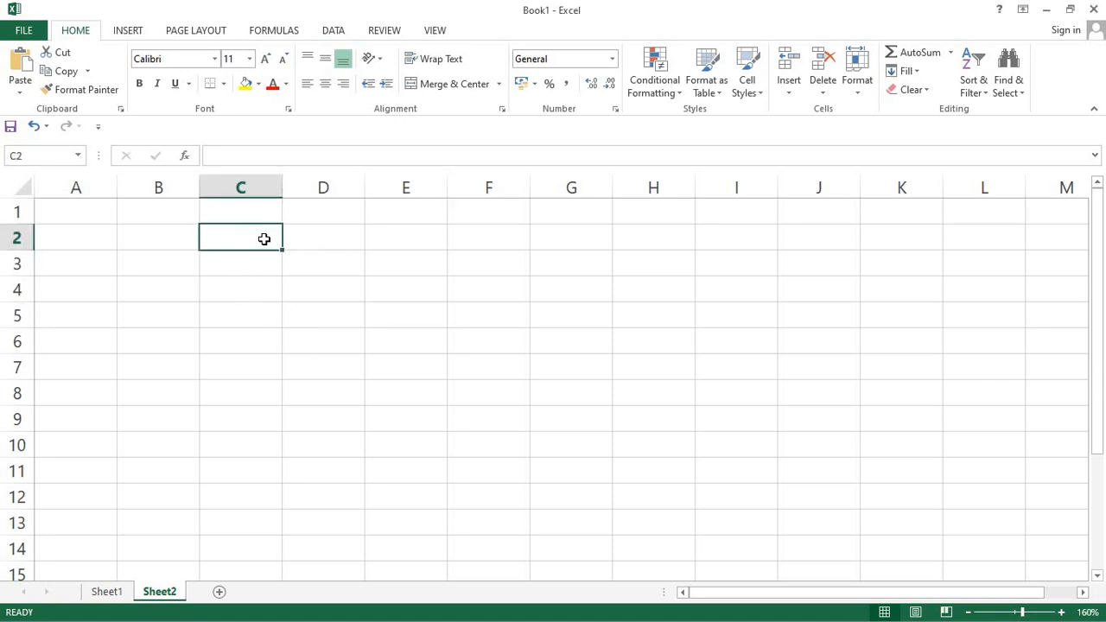
pyautogui.write('january')
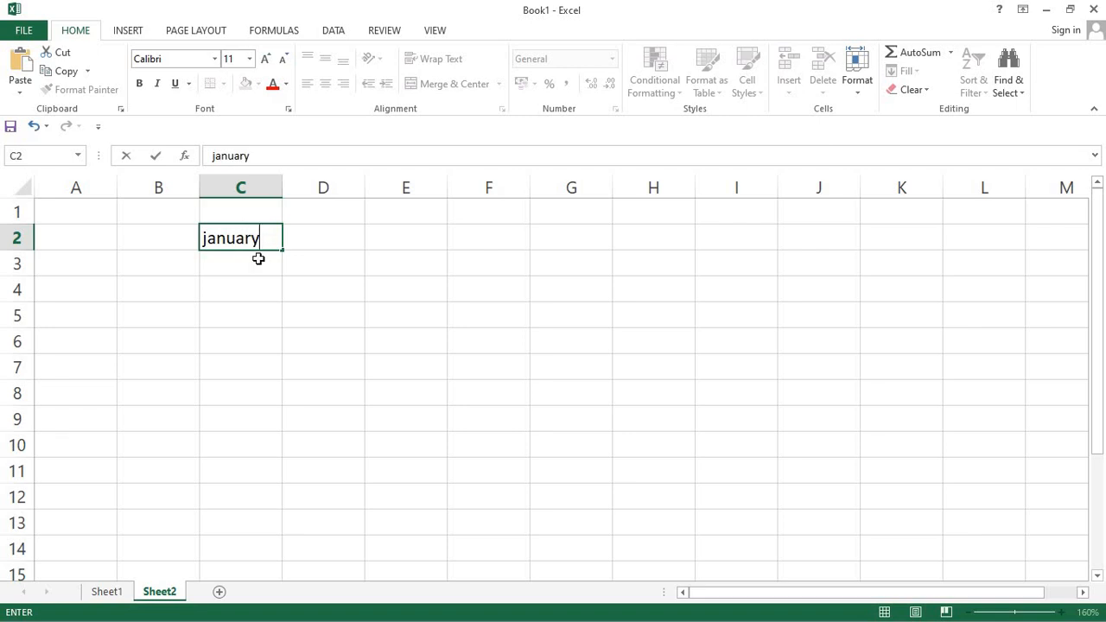
pyautogui.press('Return')
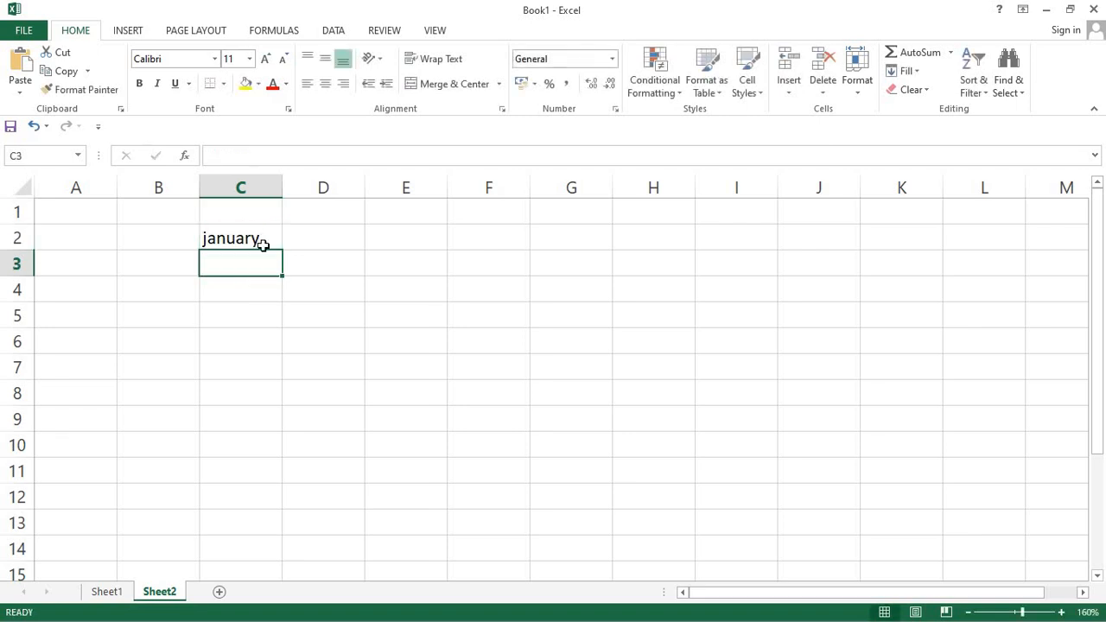
pyautogui.click(261, 243)
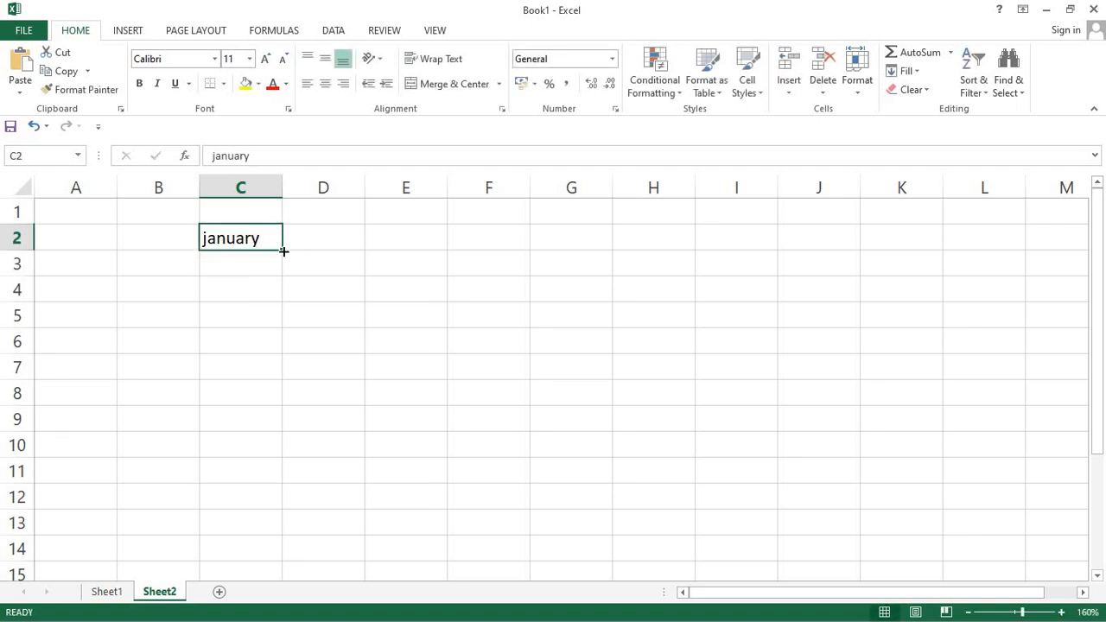
pyautogui.moveTo(283, 251); pyautogui.dragTo(283, 527)
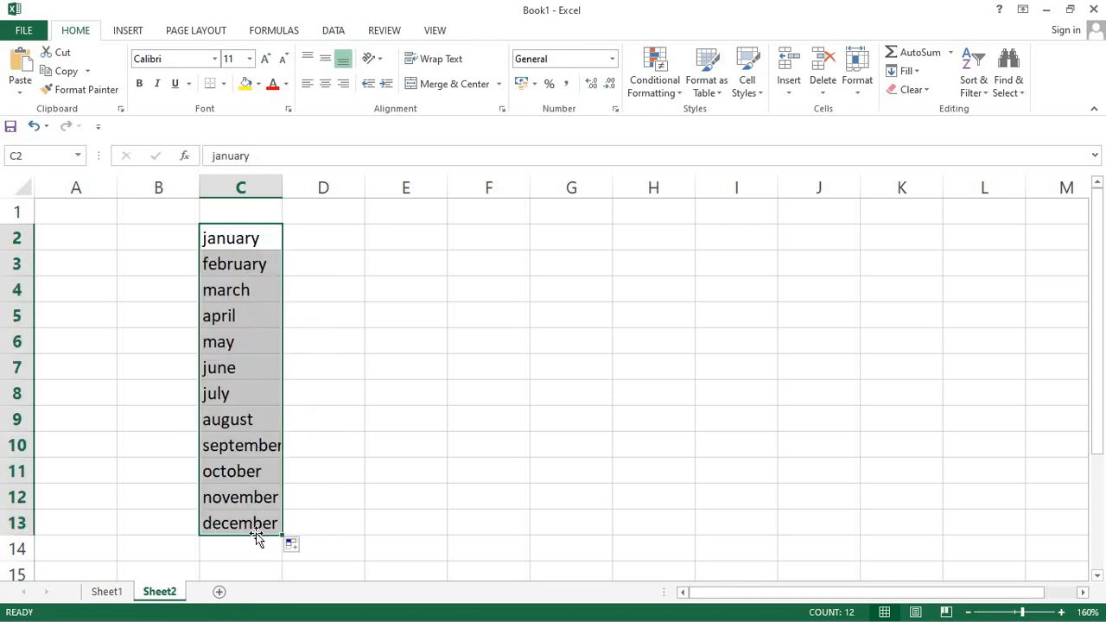
# Enter "Jan" in cell D2 and autofill the abbreviated month names down to D13.
pyautogui.click(316, 235)
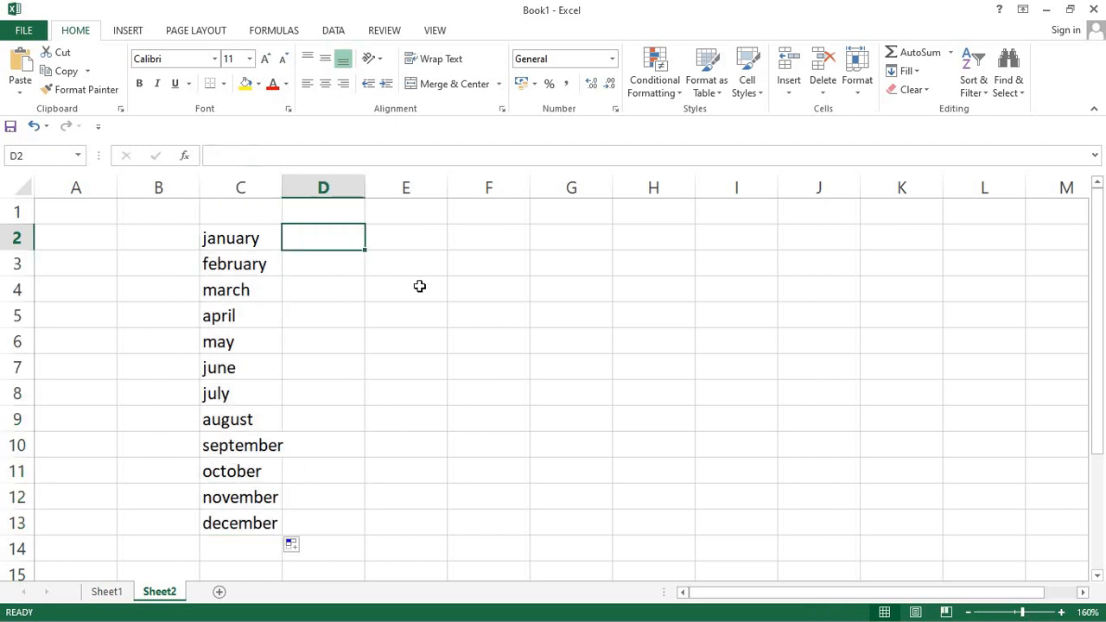
pyautogui.write('Jan')
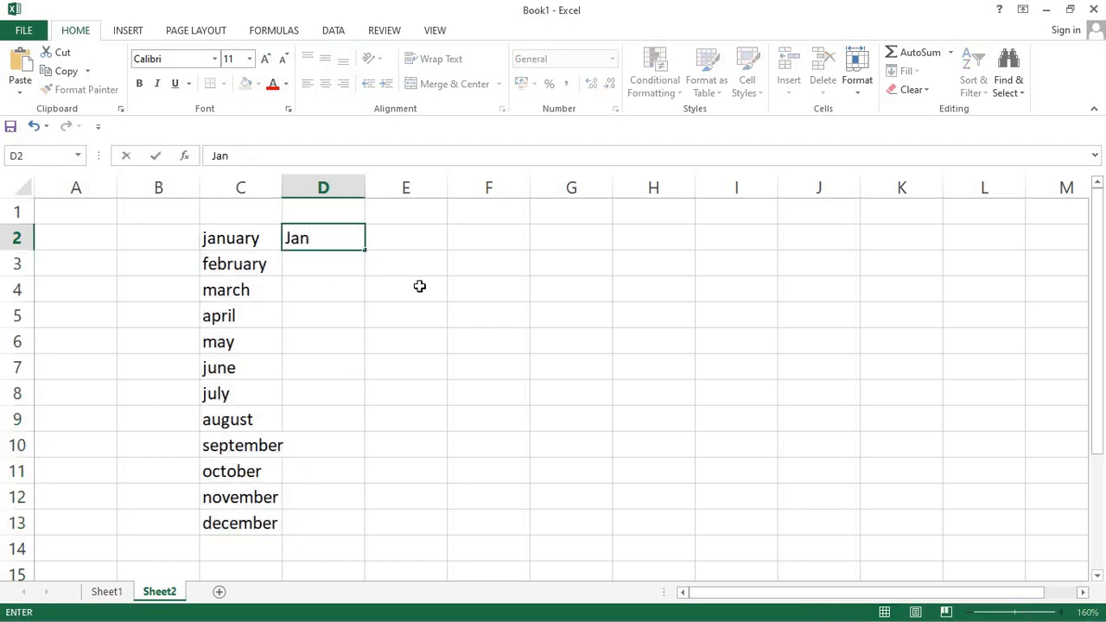
pyautogui.click(349, 288)
pyautogui.click(332, 236)
pyautogui.moveTo(365, 250); pyautogui.dragTo(371, 529)
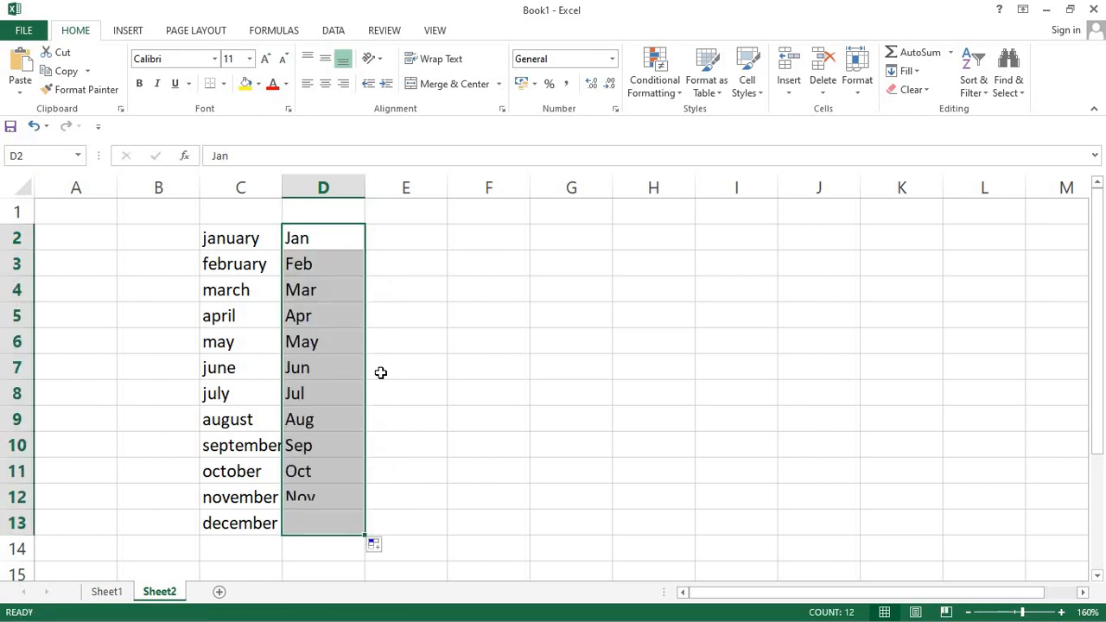
# Enter "Sunday" in cell E2 and autofill the weekday names down to E13.
pyautogui.click(414, 241)
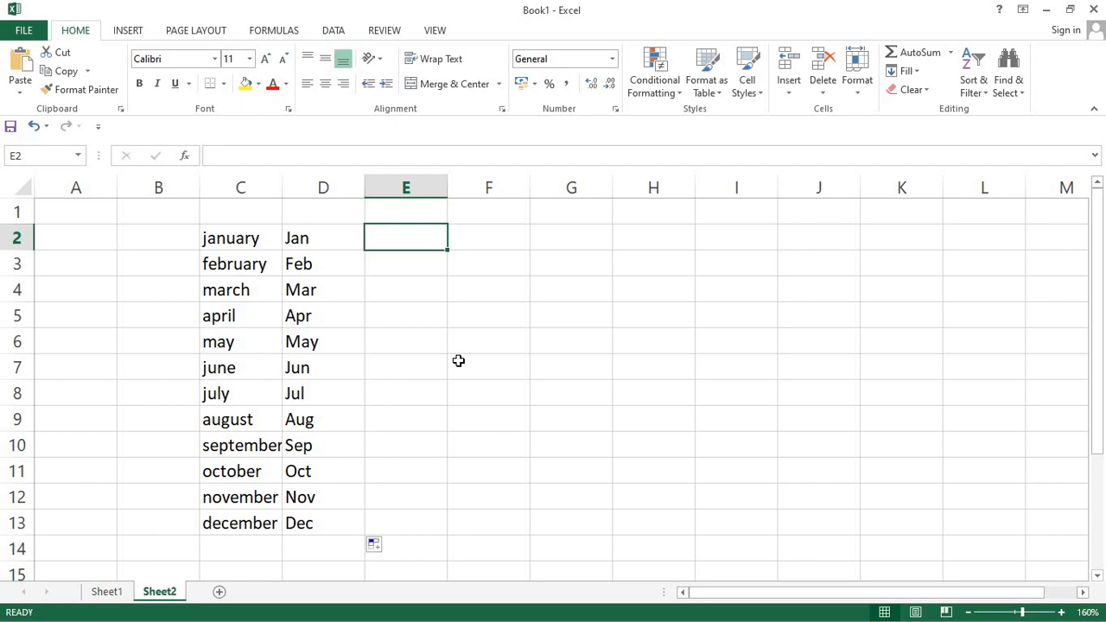
pyautogui.write('sunda')
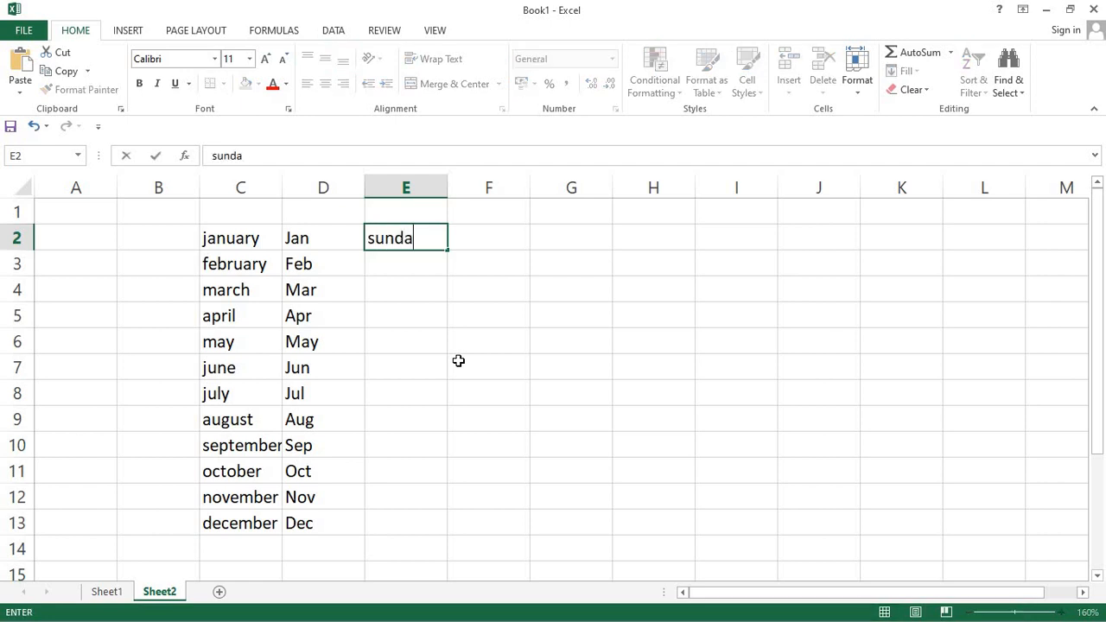
pyautogui.write('y')
pyautogui.press('Return')
pyautogui.click(434, 246)
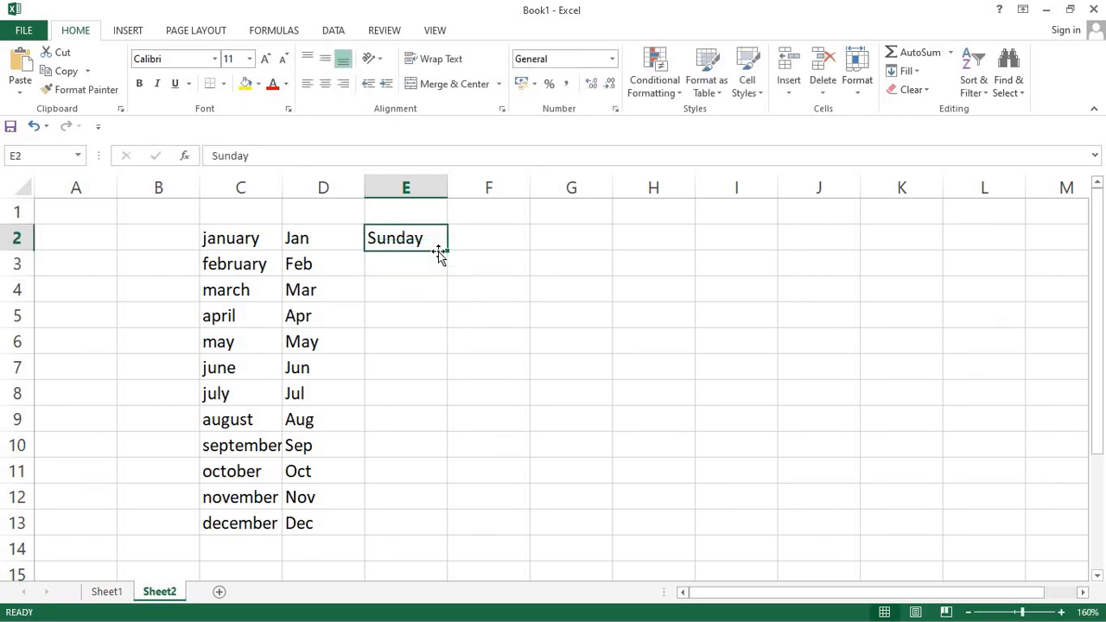
pyautogui.moveTo(448, 250); pyautogui.dragTo(447, 533)
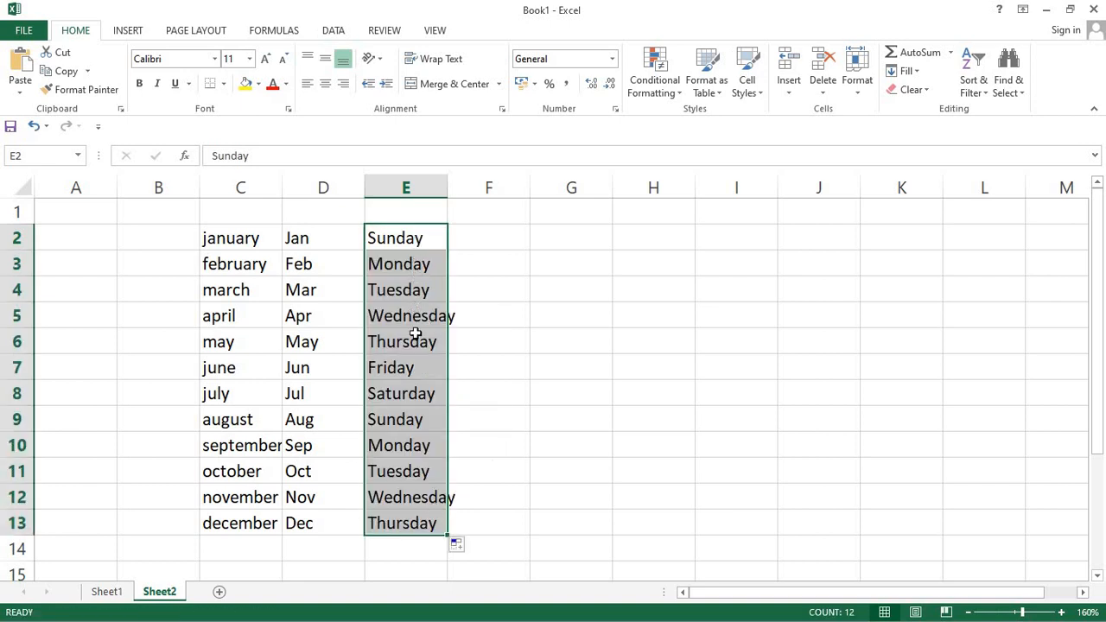
pyautogui.click(407, 420)
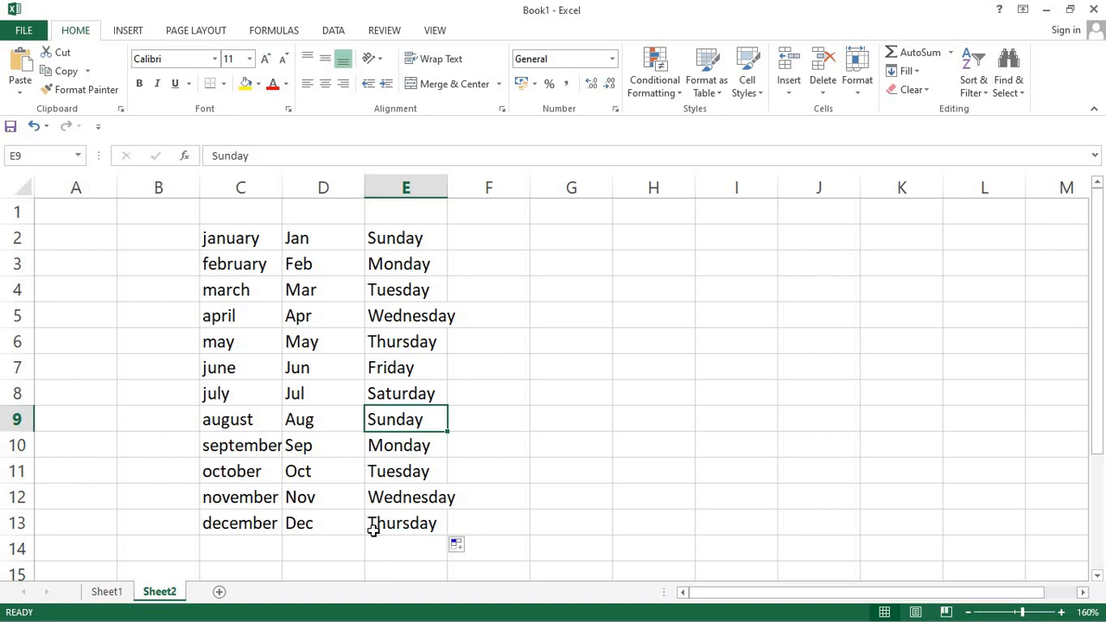
# Enter "spring" in cell F2 and try to autofill the seasons down column F.
pyautogui.click(489, 237)
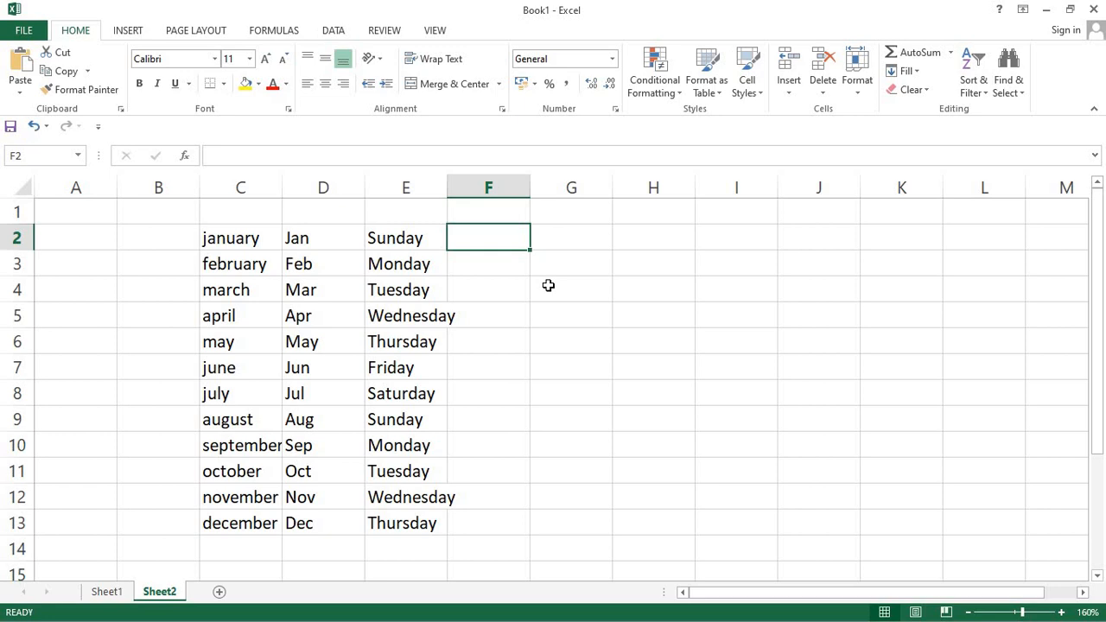
pyautogui.write('spring')
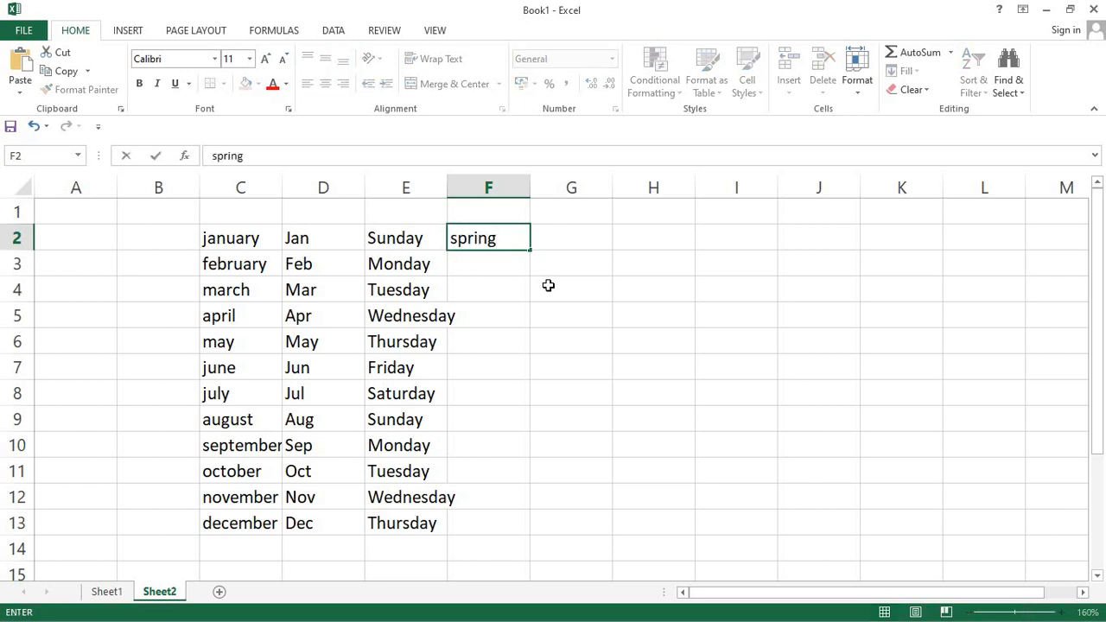
pyautogui.press('Return')
pyautogui.click(518, 233)
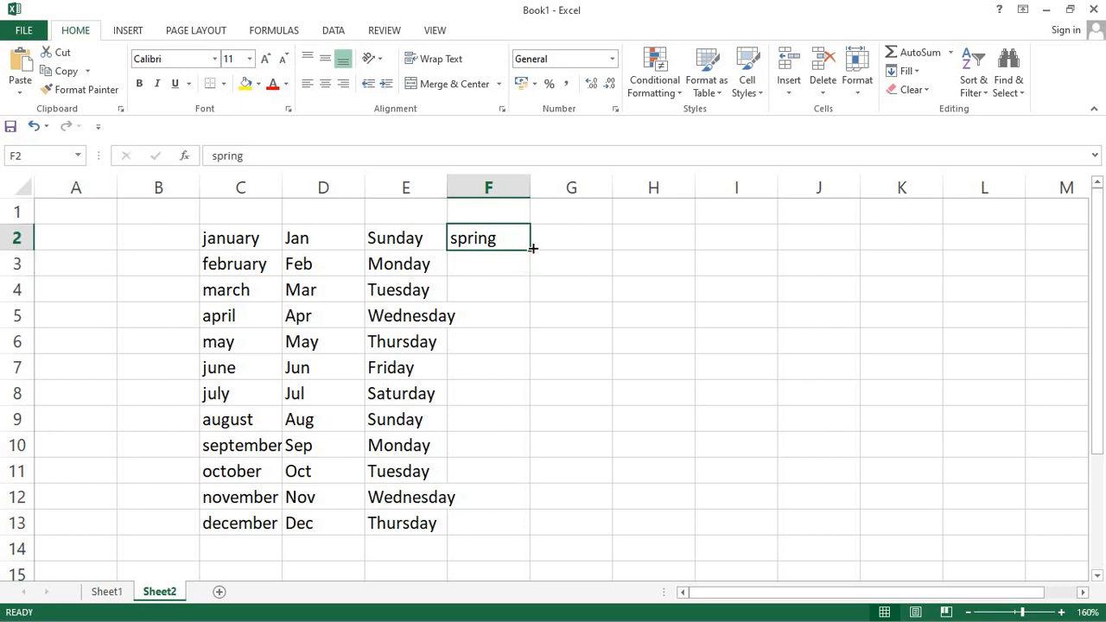
pyautogui.moveTo(532, 248); pyautogui.dragTo(534, 471)
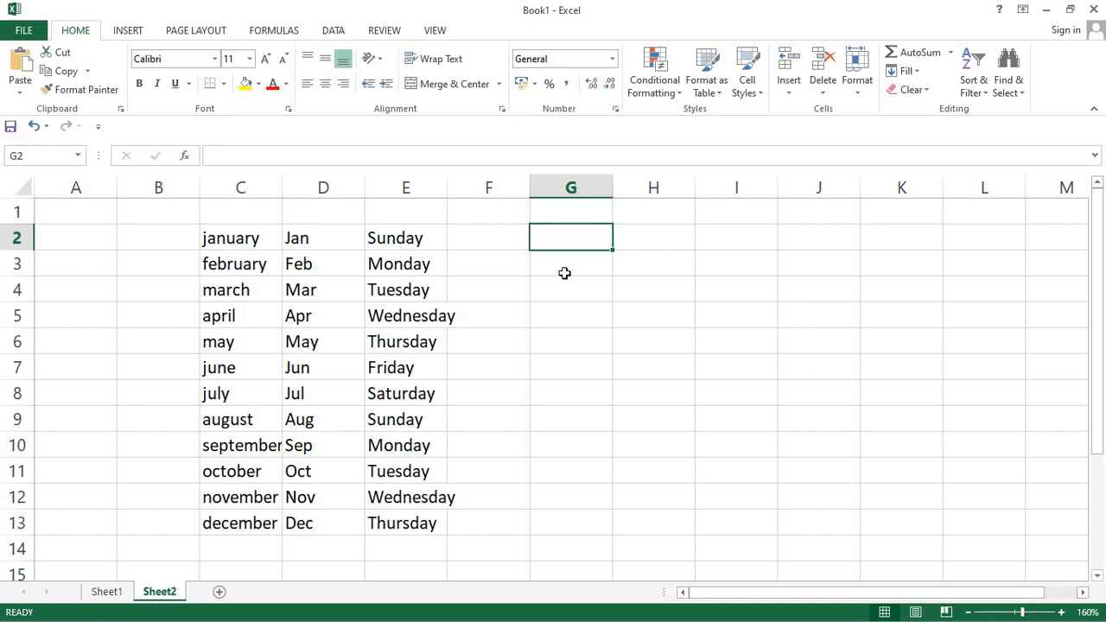
# Open the custom lists editor from the advanced Excel options and move its dialog over the worksheet data.
pyautogui.click(24, 30)
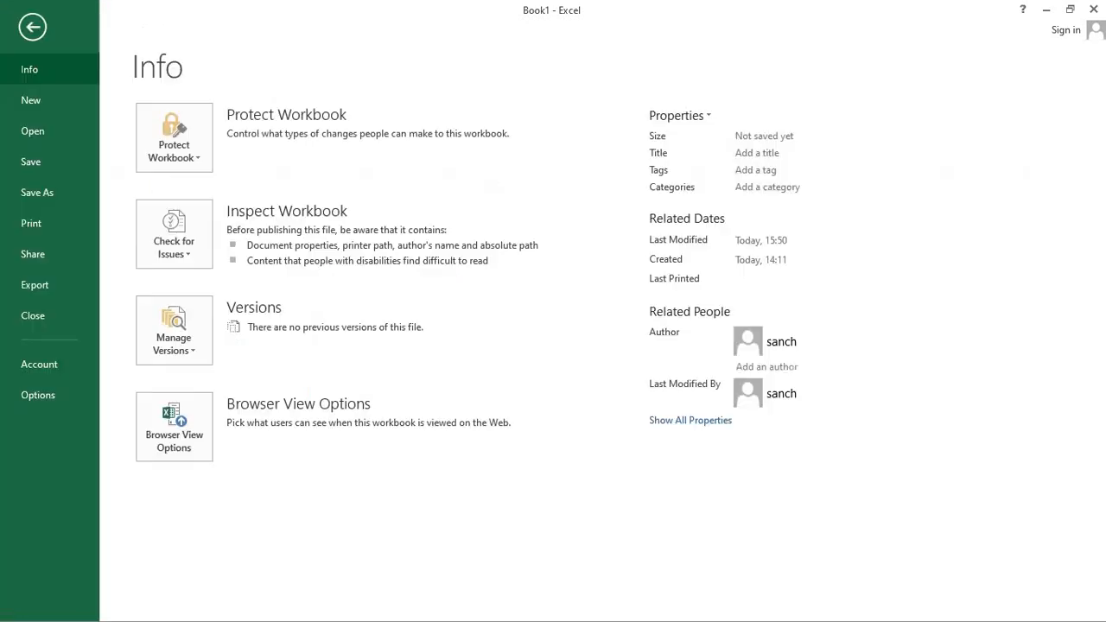
pyautogui.click(38, 395)
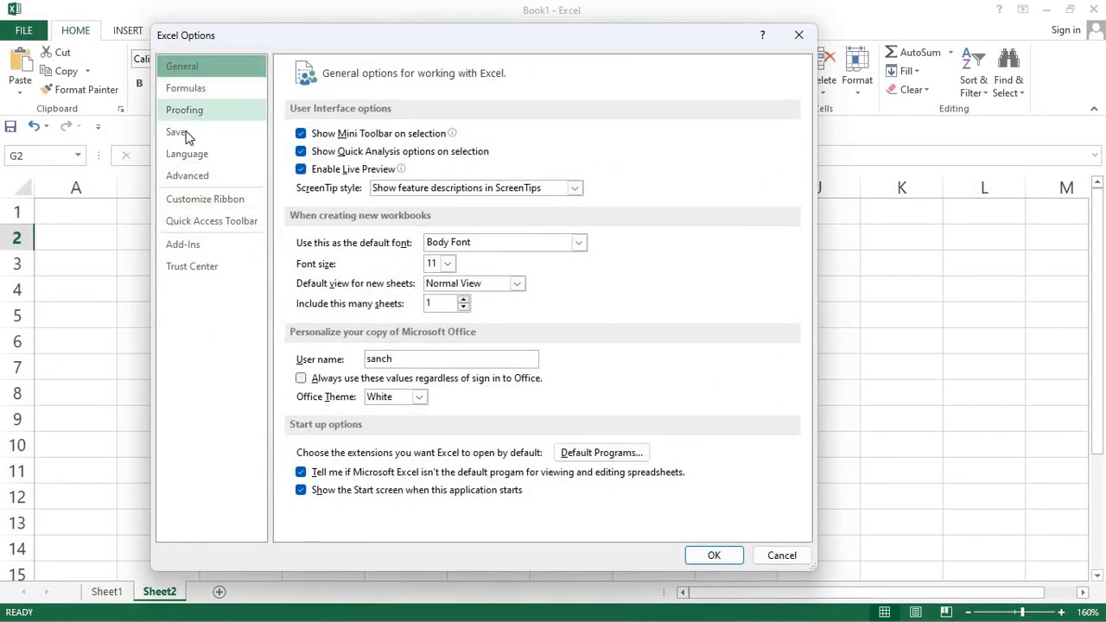
pyautogui.click(195, 178)
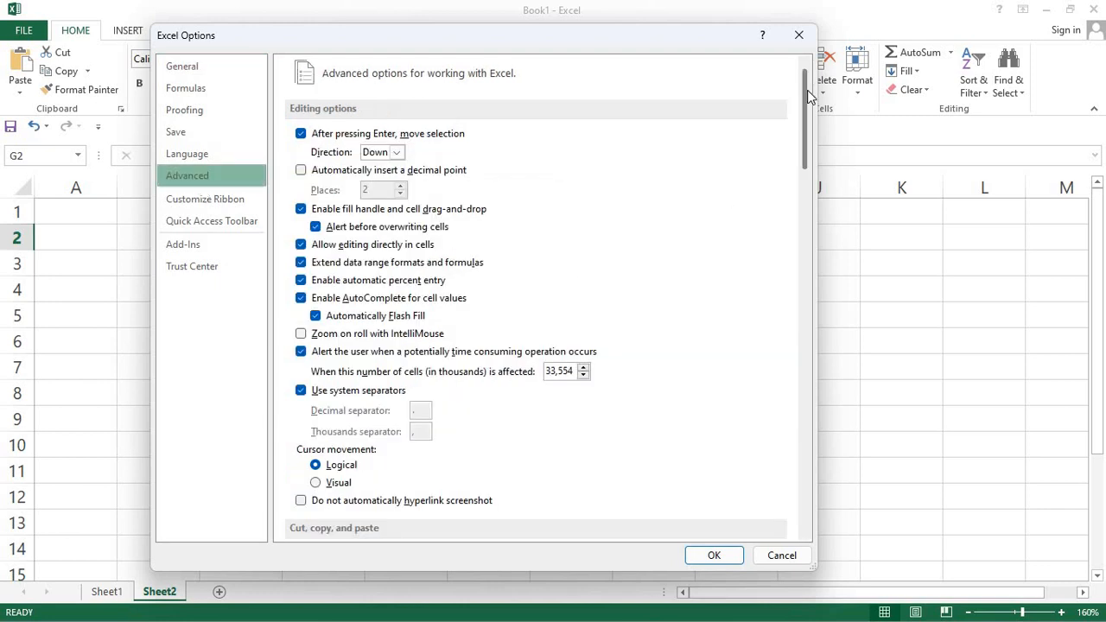
pyautogui.moveTo(807, 97); pyautogui.dragTo(801, 433)
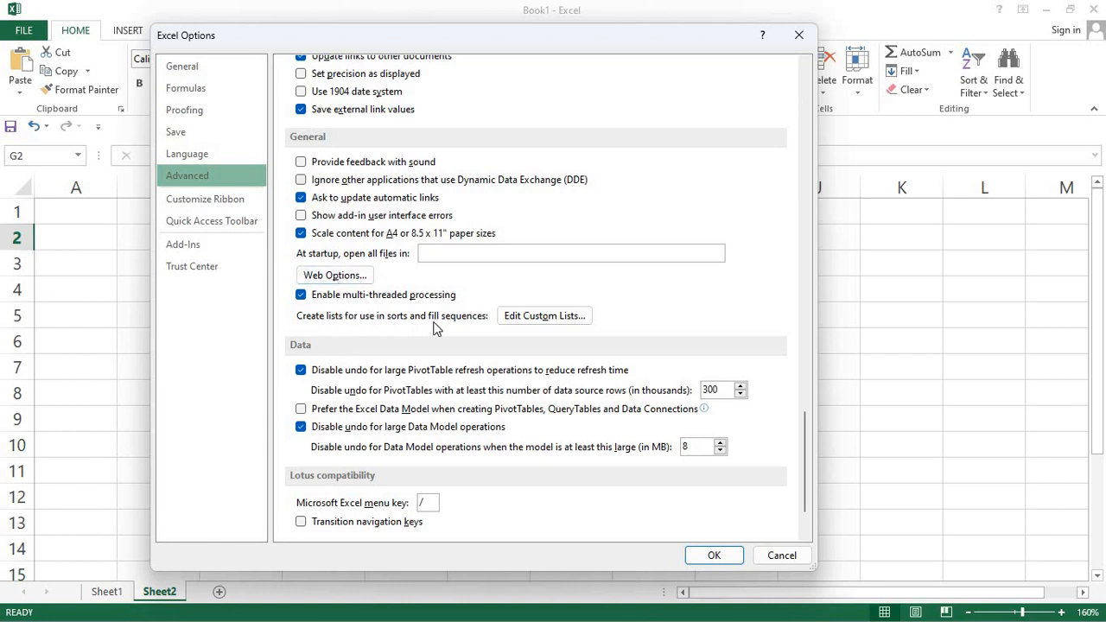
pyautogui.click(565, 317)
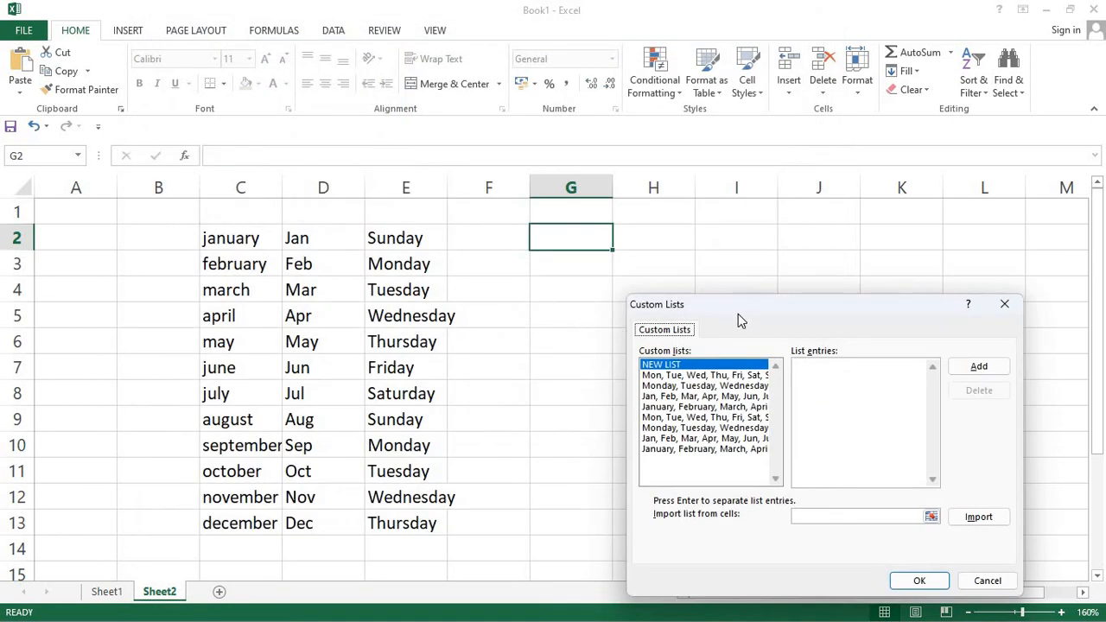
pyautogui.moveTo(744, 304); pyautogui.dragTo(386, 90)
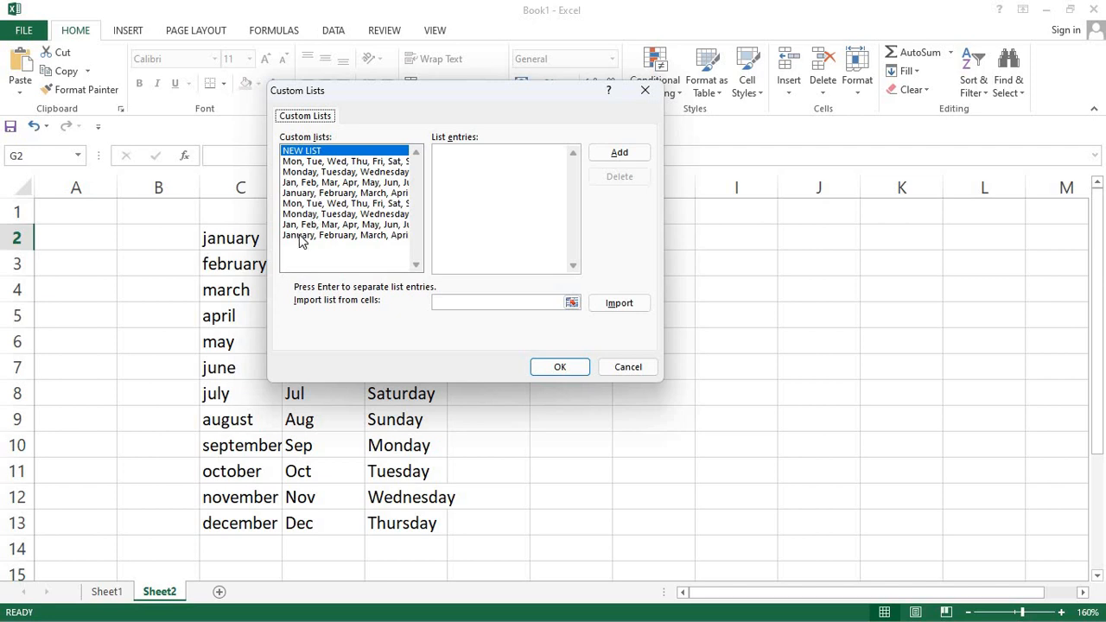
# Examine the entries of the existing weekday and month custom lists.
pyautogui.click(310, 163)
pyautogui.press('Down')
pyautogui.press('Down')
pyautogui.press('Down')
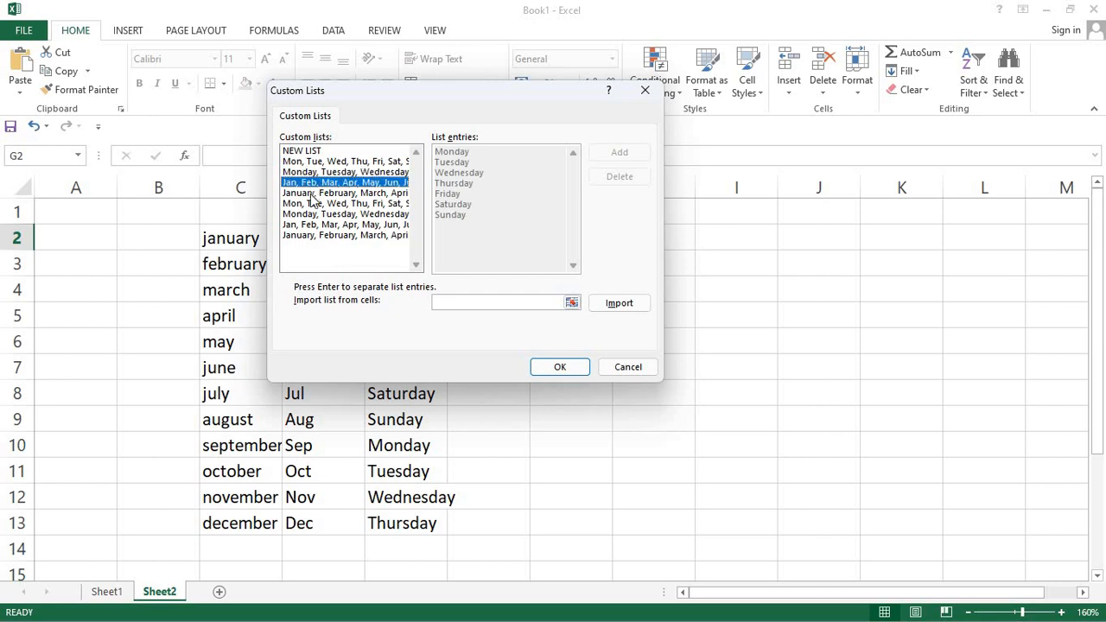
pyautogui.press('Down')
pyautogui.press('Down')
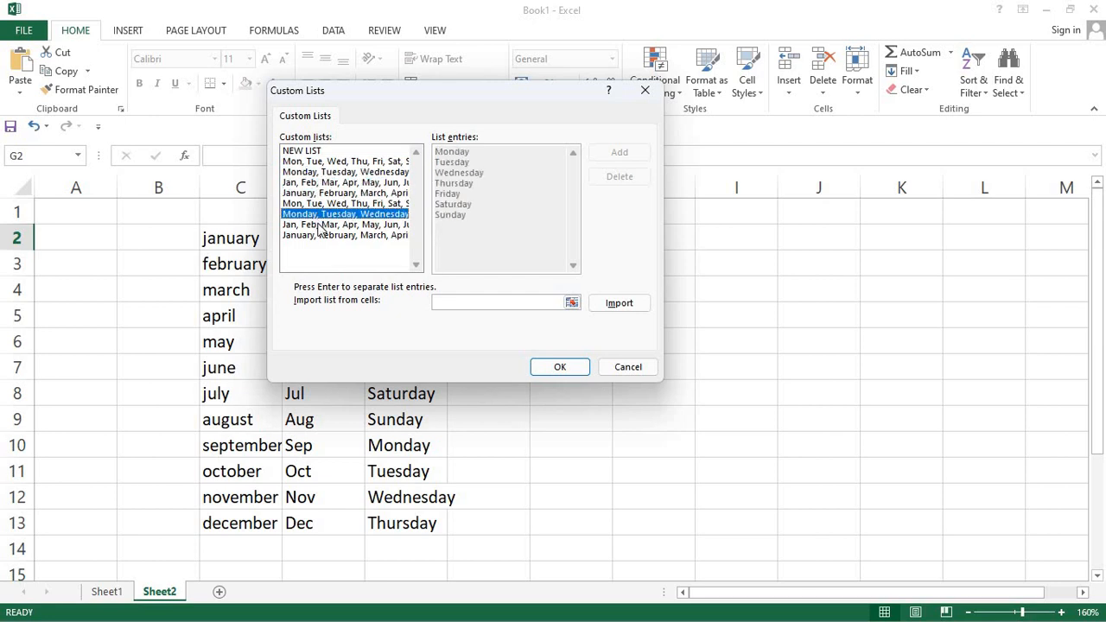
pyautogui.press('Down')
pyautogui.click(319, 235)
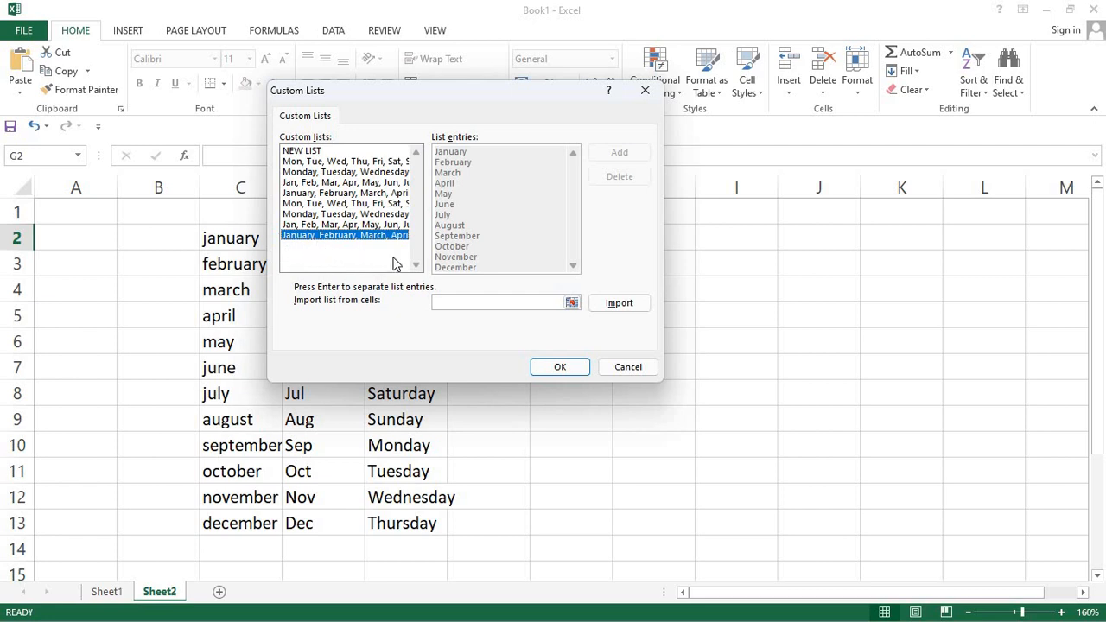
# Start a new custom list with the entries Spring, Autumn, Winter, Summer, Monsoon and Prevernal.
pyautogui.click(313, 154)
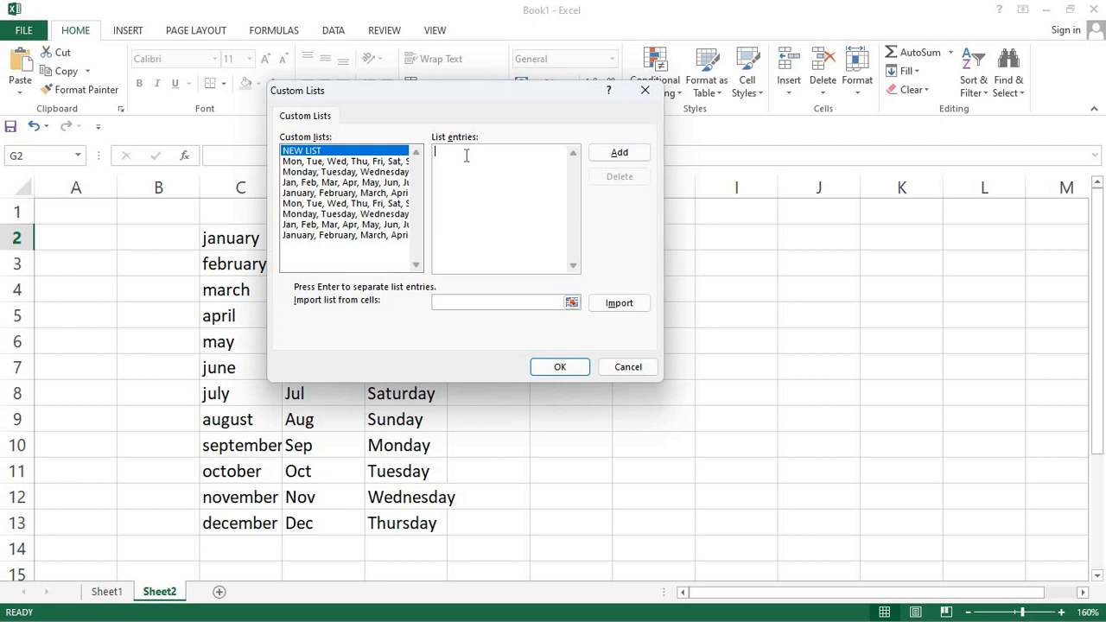
pyautogui.write('Spring')
pyautogui.press('Return')
pyautogui.write('Autumn')
pyautogui.press('Return')
pyautogui.write('Winter')
pyautogui.press('Return')
pyautogui.write('Summer')
pyautogui.press('Return')
pyautogui.write('Monsoon')
pyautogui.press('Return')
pyautogui.write('Prevernal')
pyautogui.click(466, 173)
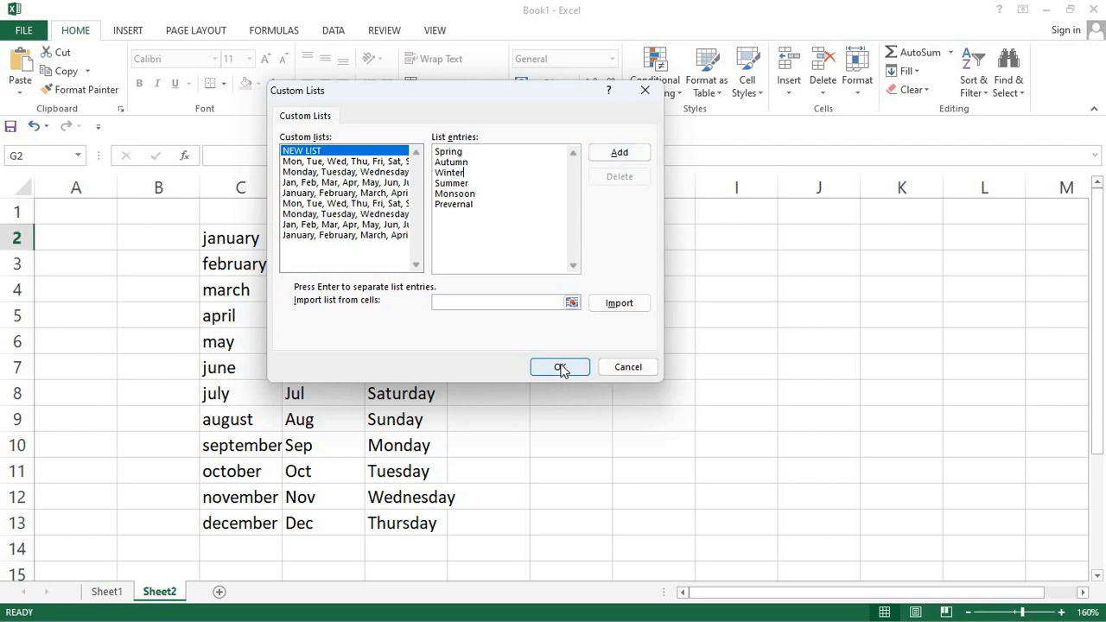
# Add the season entries to the custom lists and accept the Excel options.
pyautogui.click(635, 154)
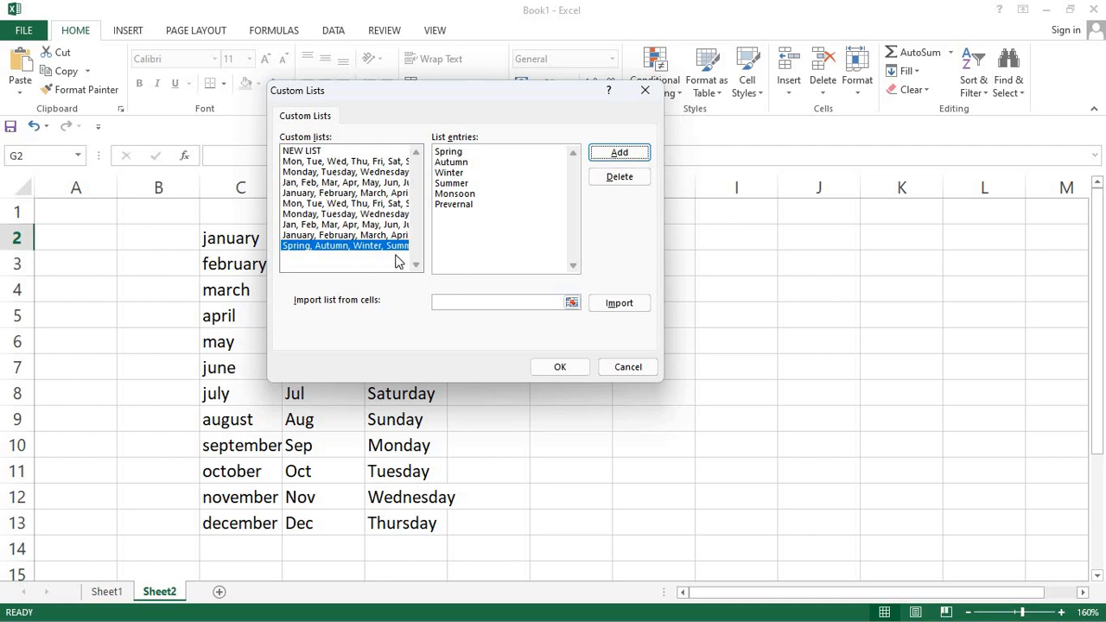
pyautogui.click(572, 372)
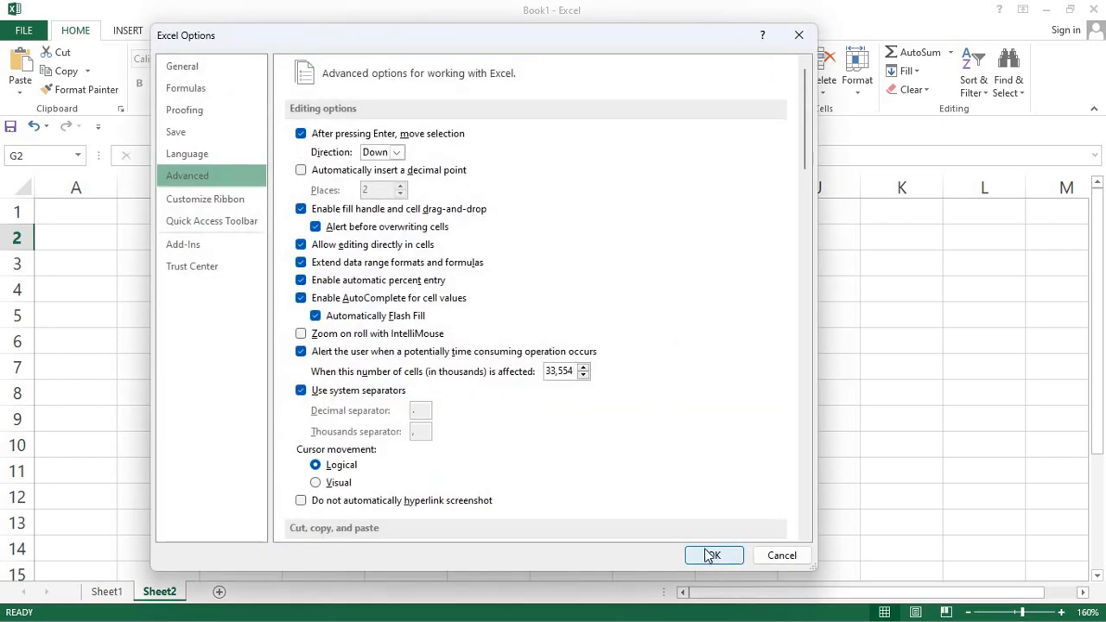
pyautogui.click(715, 555)
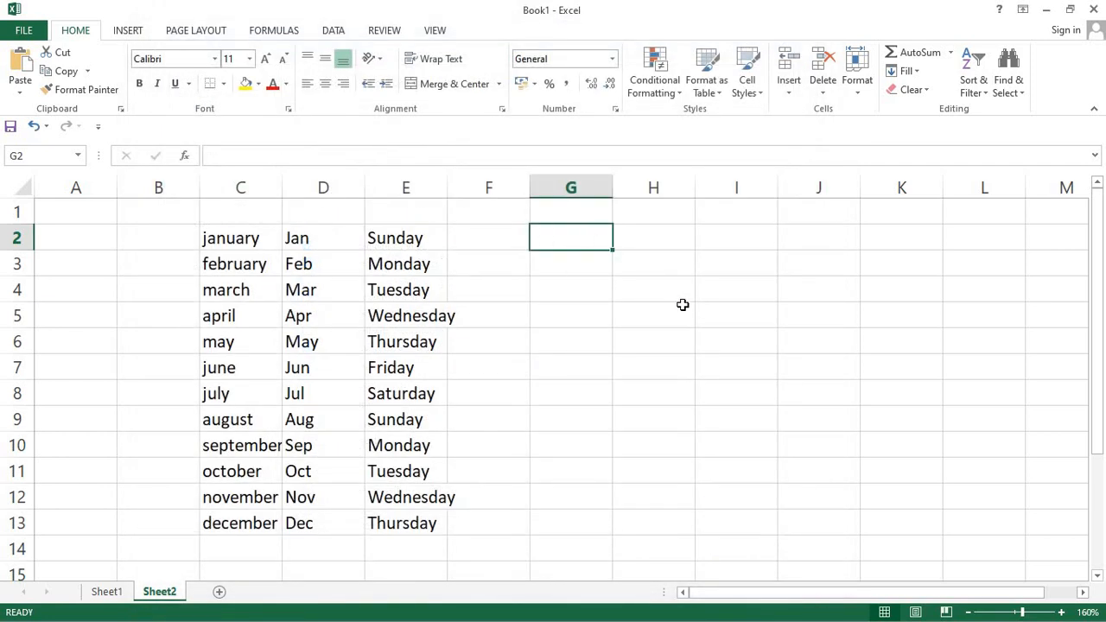
# Enter "Spring" in cell G2 and autofill the custom season list down to G7.
pyautogui.write('S')
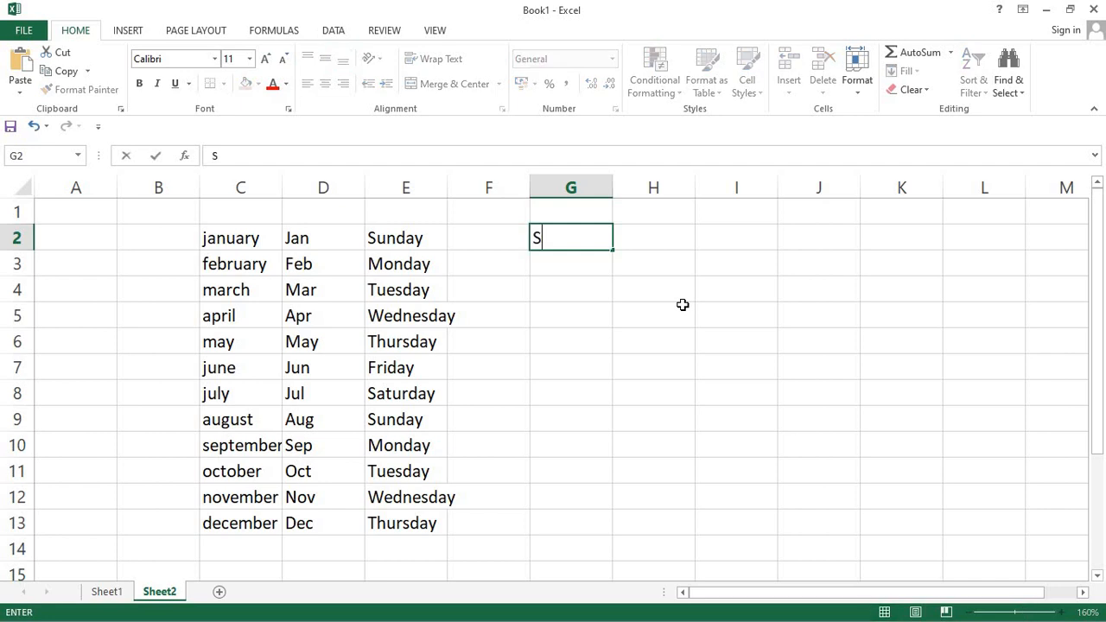
pyautogui.write('print')
pyautogui.press('BackSpace')
pyautogui.write('g')
pyautogui.press('Return')
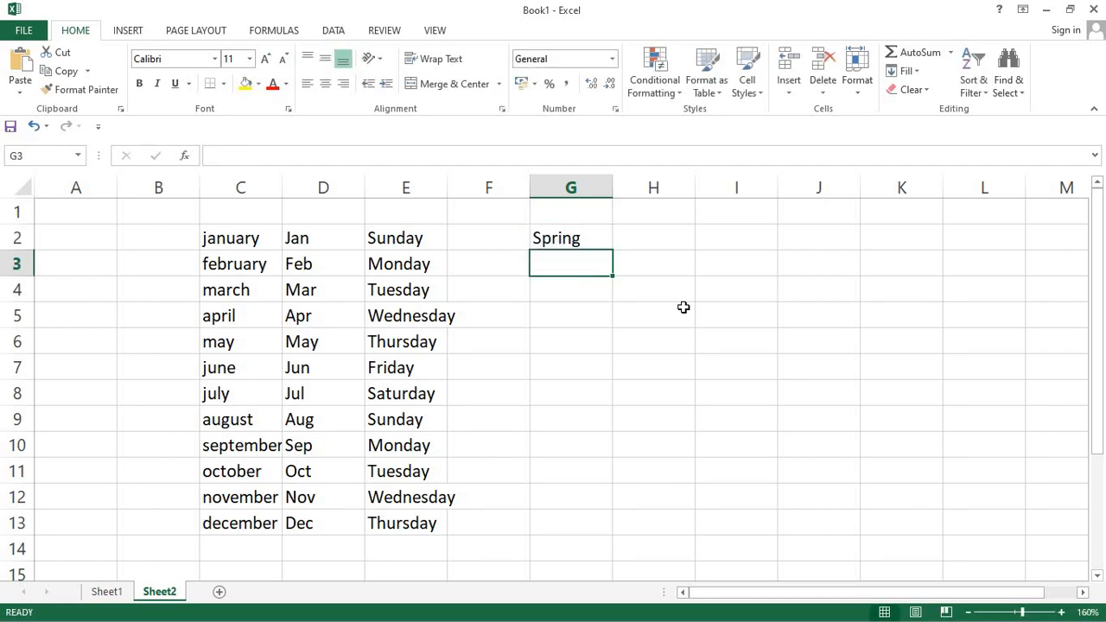
pyautogui.press('Up')
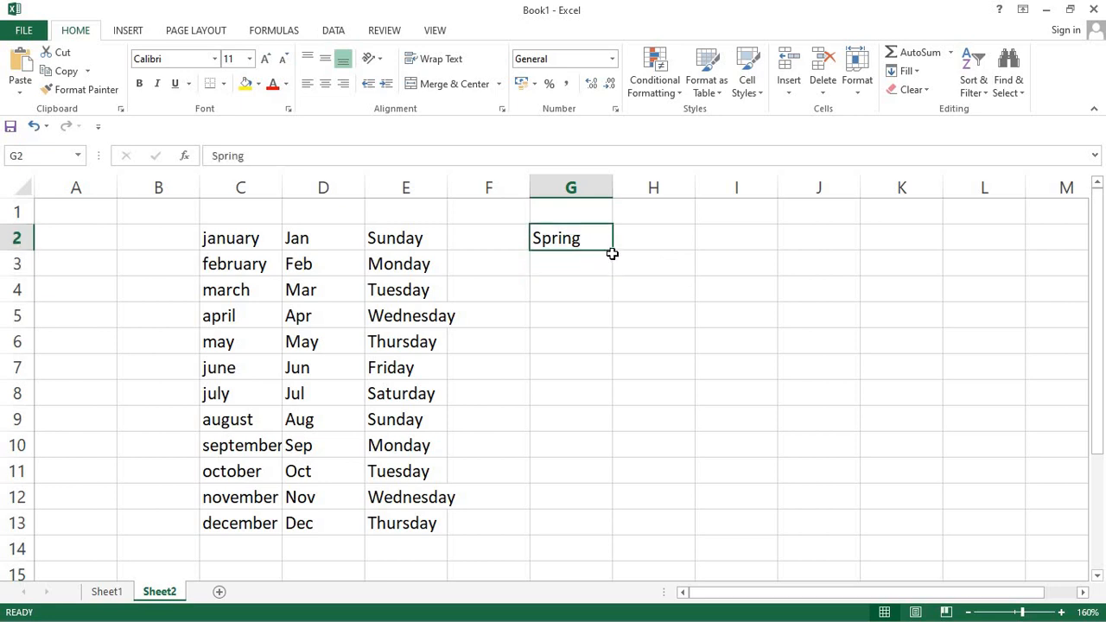
pyautogui.moveTo(615, 262); pyautogui.dragTo(613, 381)
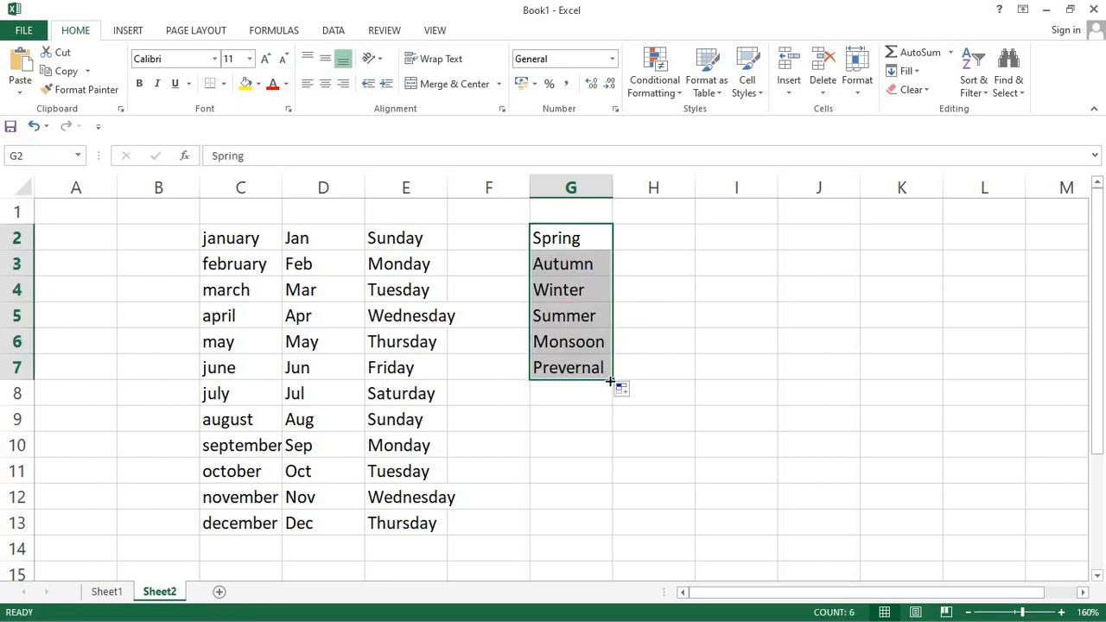
# Extend the season autofill in column G down to G12 and select the first full cycle, G2:G7.
pyautogui.moveTo(608, 380); pyautogui.dragTo(610, 503)
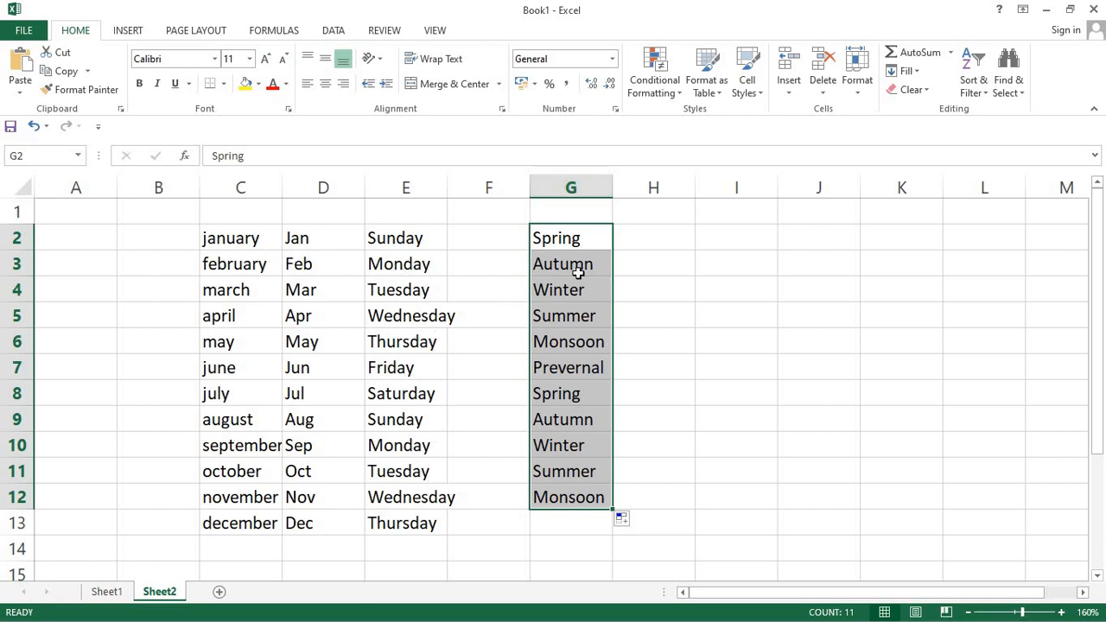
pyautogui.moveTo(584, 242); pyautogui.dragTo(595, 370)
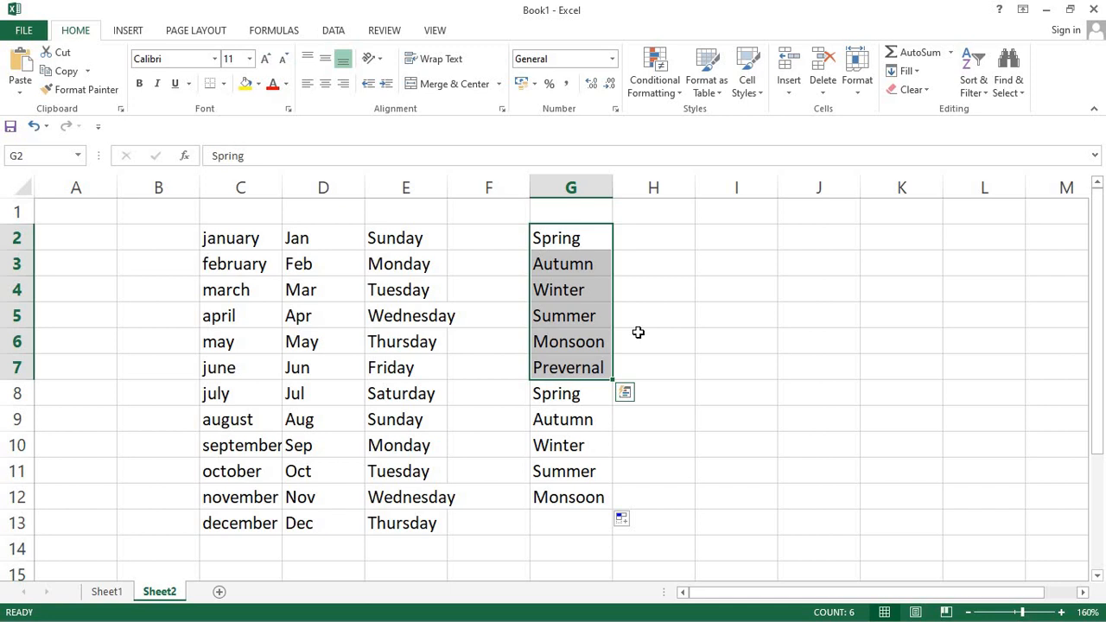
# Switch to Sheet1, select the city names in F3:F15 and slightly widen column F.
pyautogui.click(104, 592)
pyautogui.moveTo(333, 237); pyautogui.dragTo(331, 508)
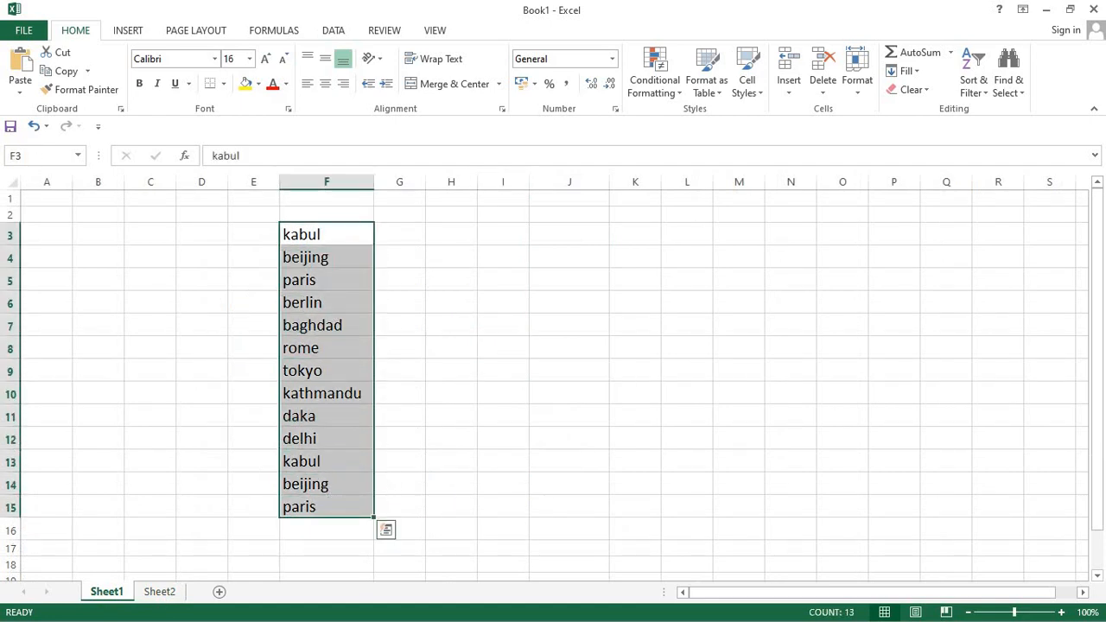
pyautogui.moveTo(379, 181); pyautogui.dragTo(379, 181)
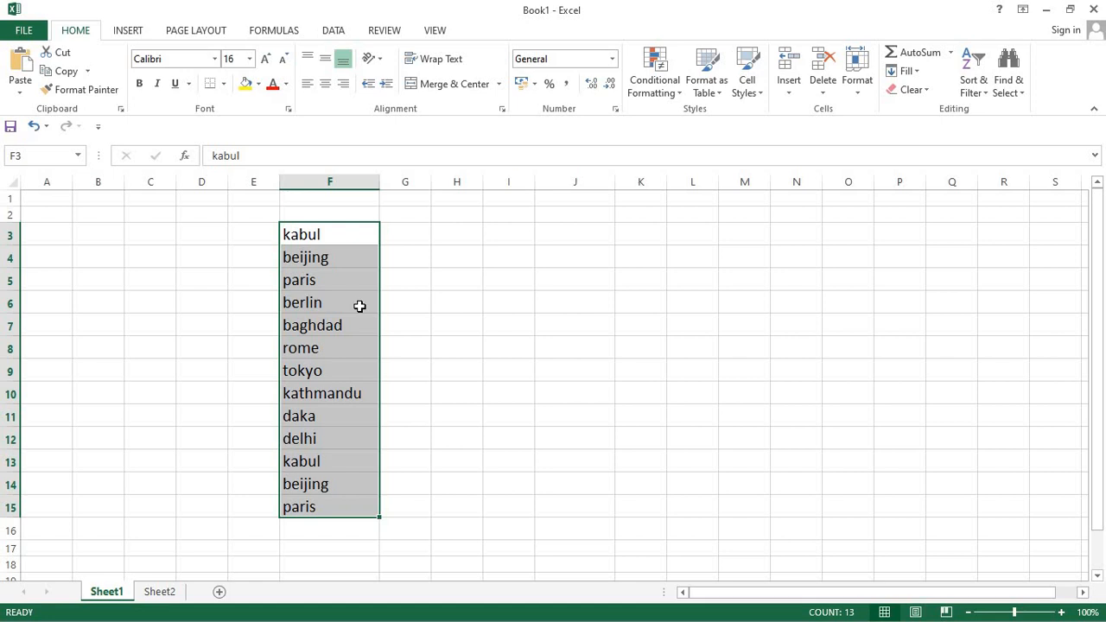
pyautogui.click(415, 304)
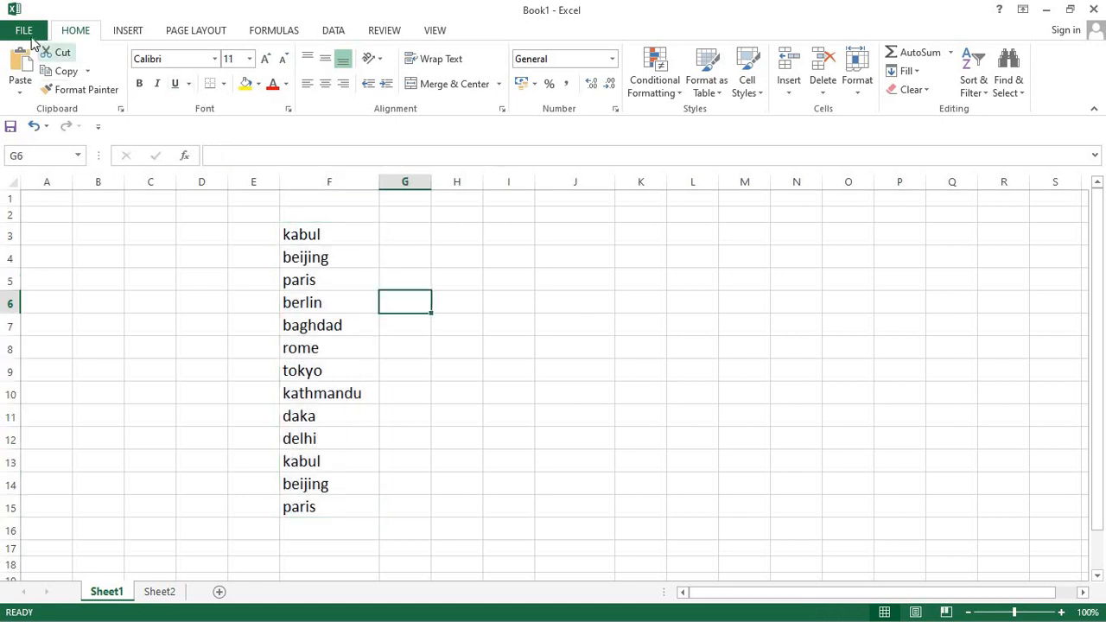
# Open the Custom Lists editor from the advanced Excel options.
pyautogui.click(23, 33)
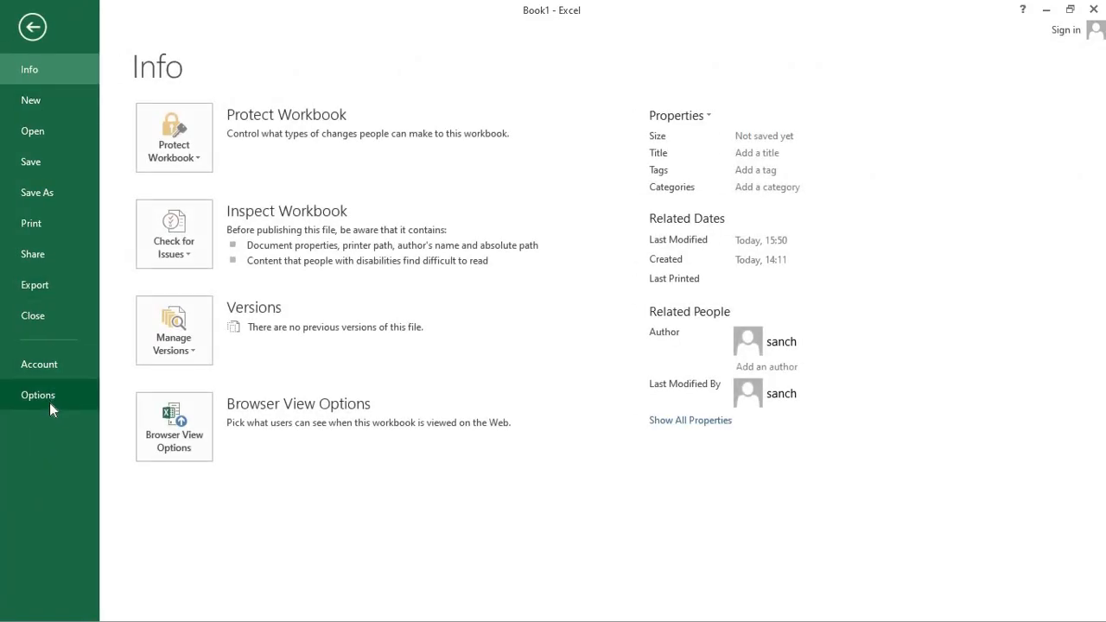
pyautogui.click(38, 396)
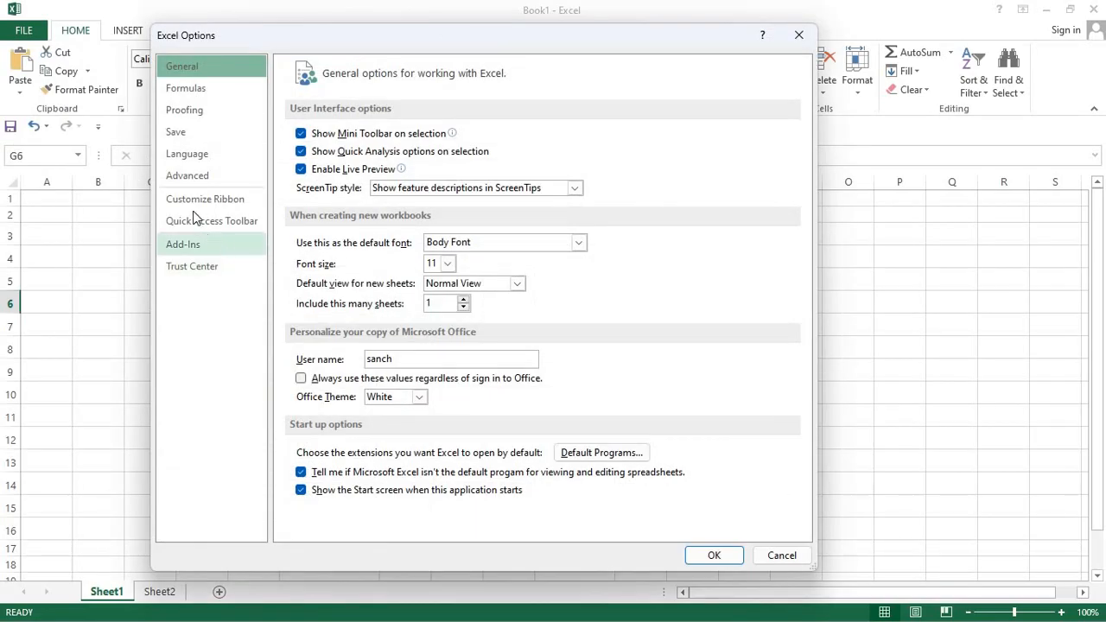
pyautogui.click(197, 177)
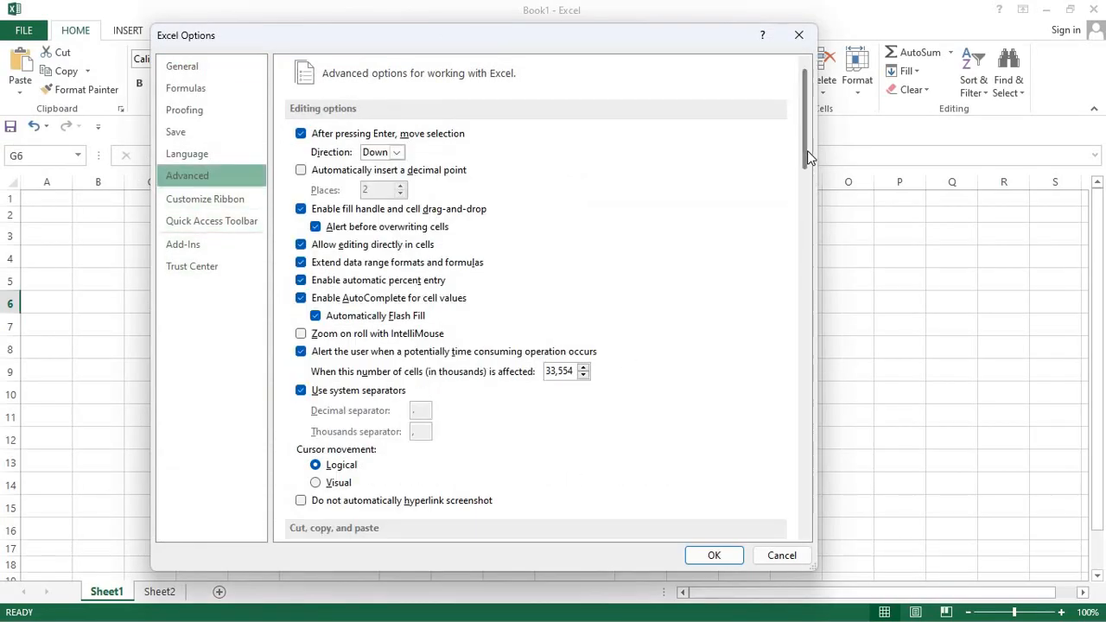
pyautogui.moveTo(807, 150); pyautogui.dragTo(633, 486)
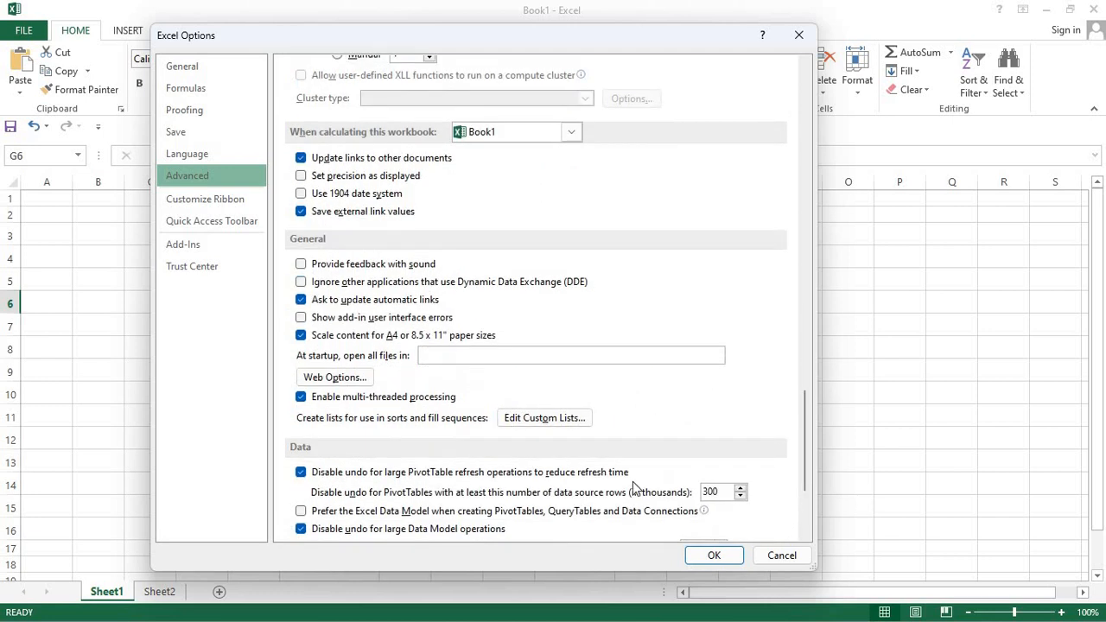
pyautogui.click(542, 418)
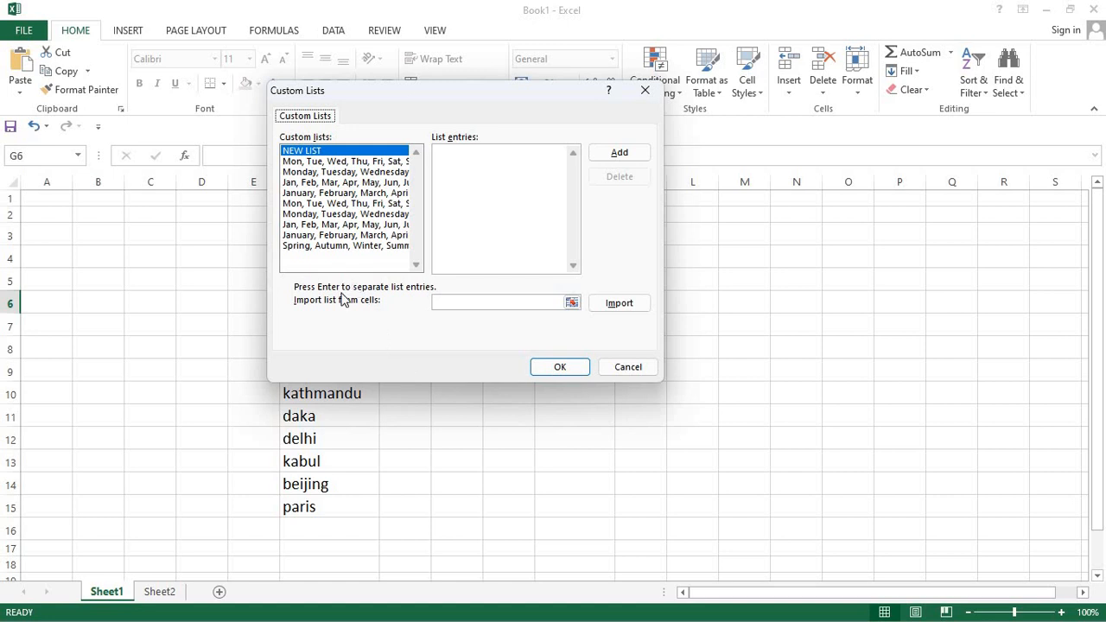
# Import the city names from cells F3:F15 as a new custom list.
pyautogui.click(462, 303)
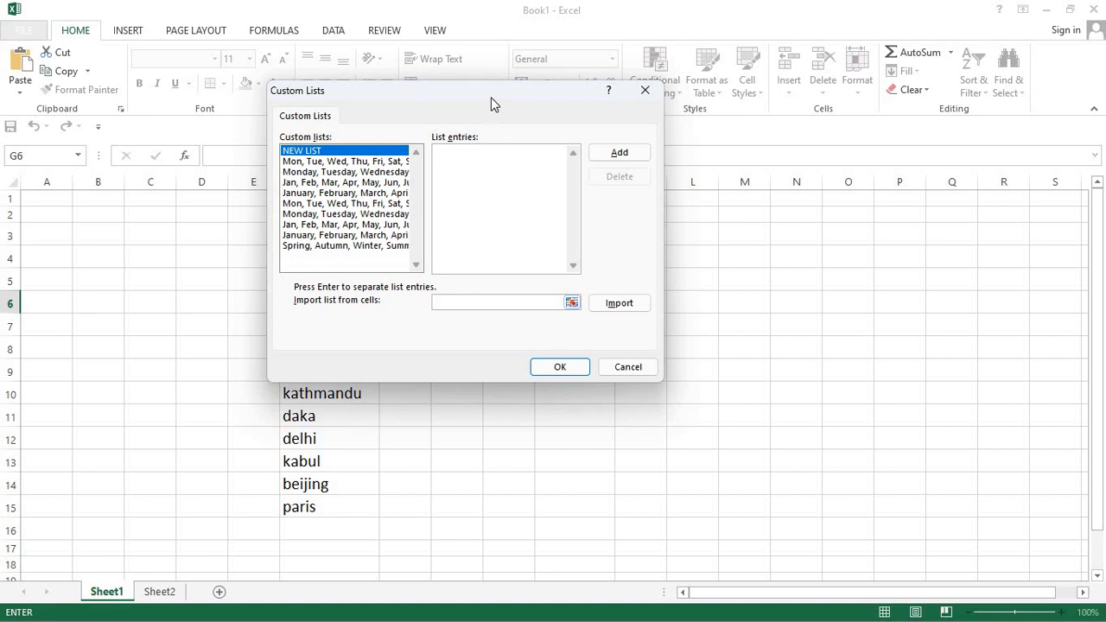
pyautogui.moveTo(493, 102); pyautogui.dragTo(657, 105)
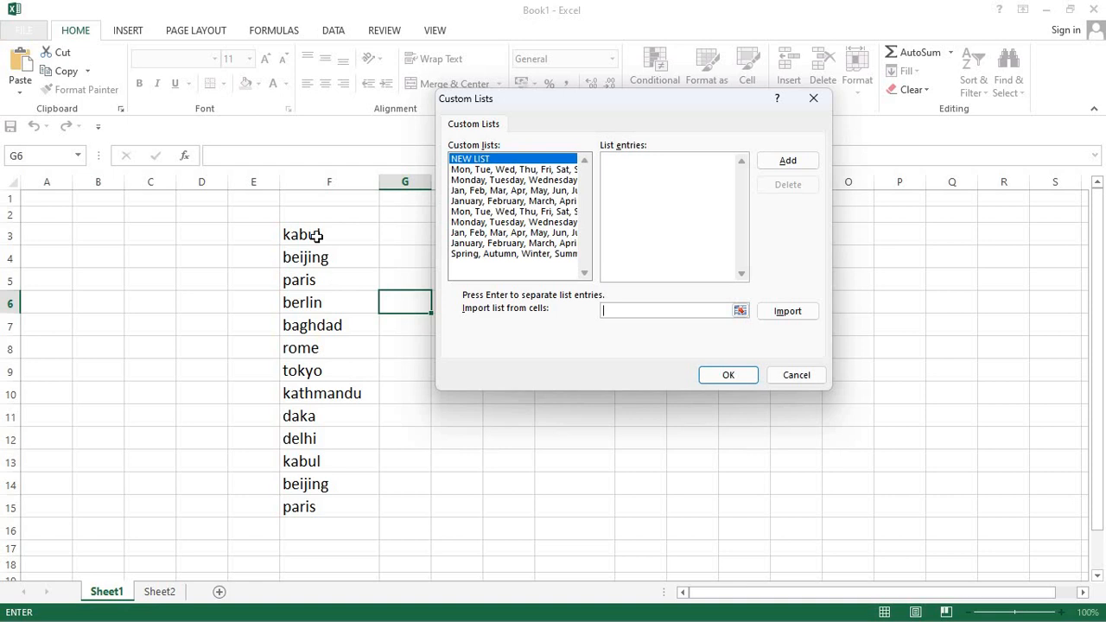
pyautogui.moveTo(317, 235); pyautogui.dragTo(320, 516)
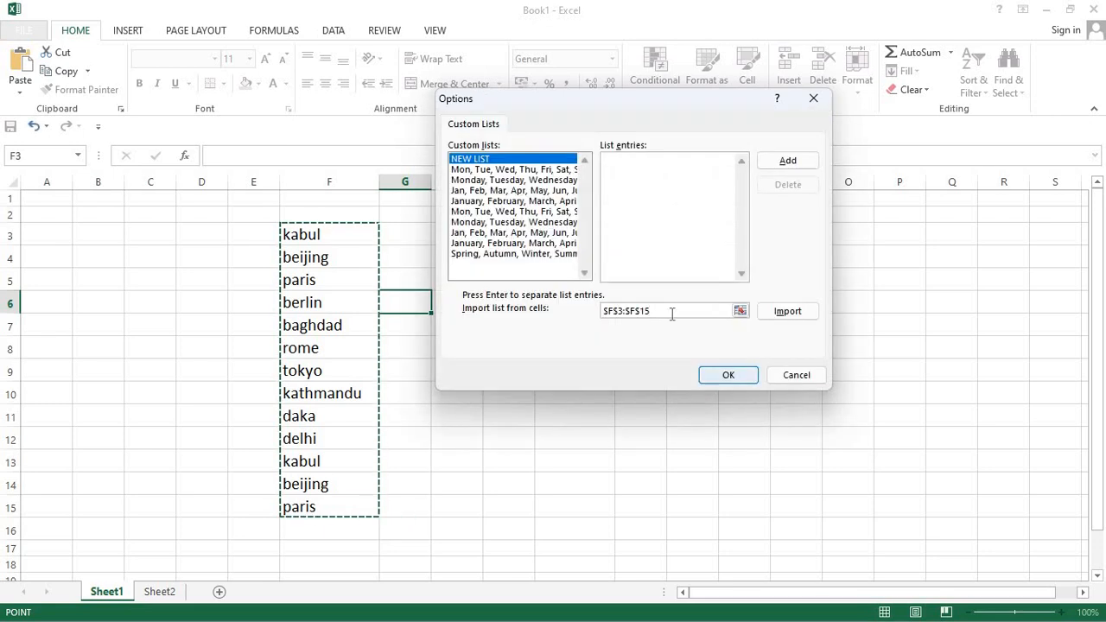
pyautogui.click(788, 313)
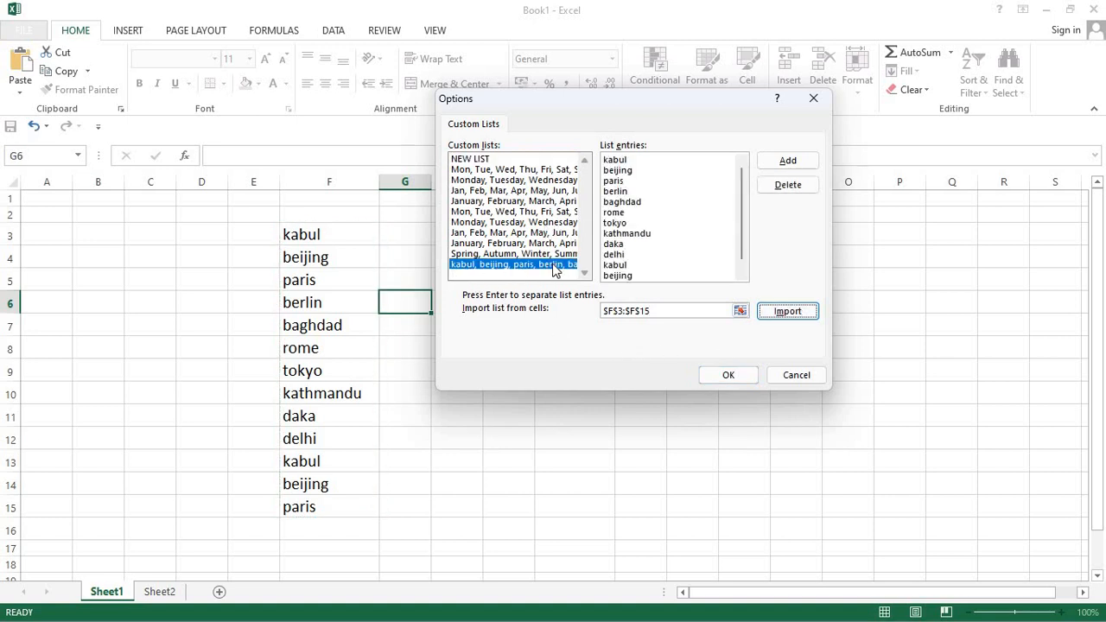
# Add the imported city list to the custom lists and accept the Excel options.
pyautogui.click(789, 161)
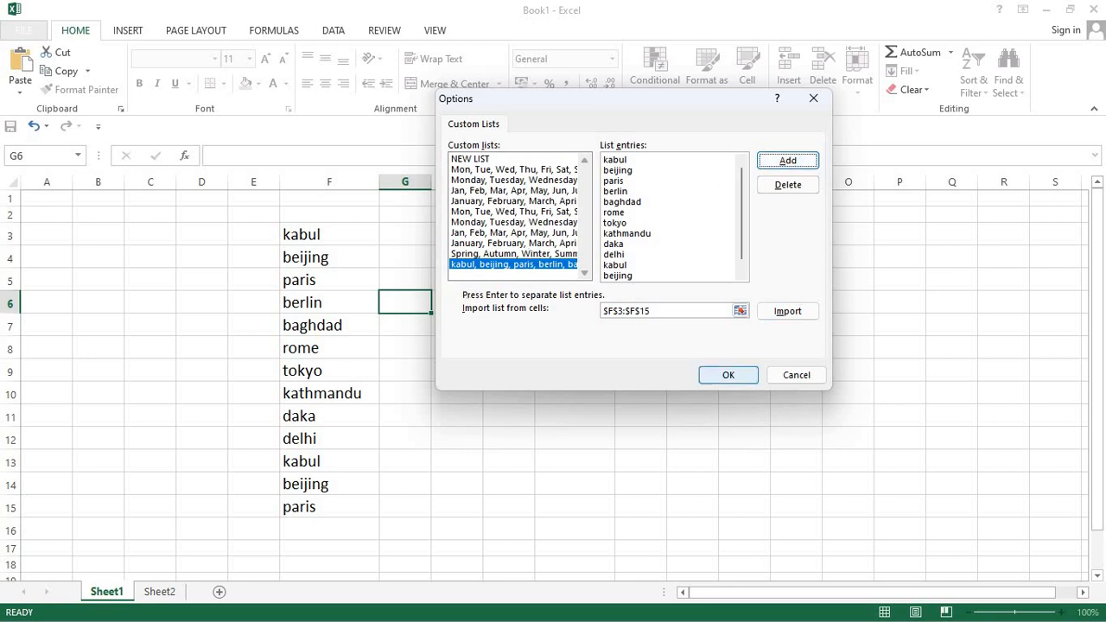
pyautogui.click(730, 376)
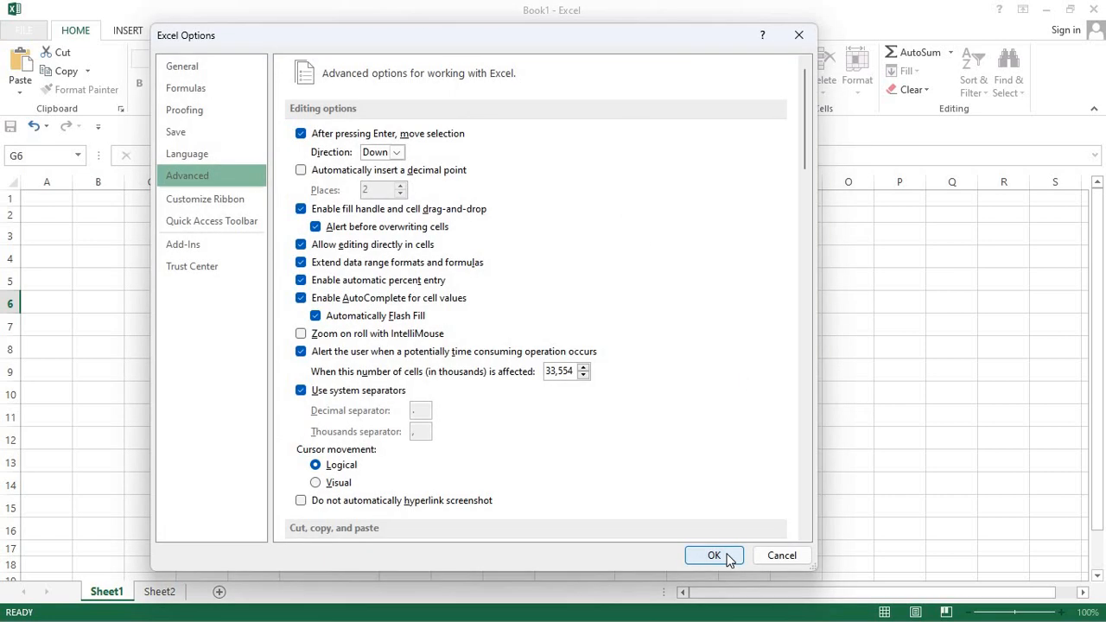
pyautogui.click(728, 557)
# Enter "Beijing" in cell J3 and autofill the custom city list down to J15.
pyautogui.click(575, 233)
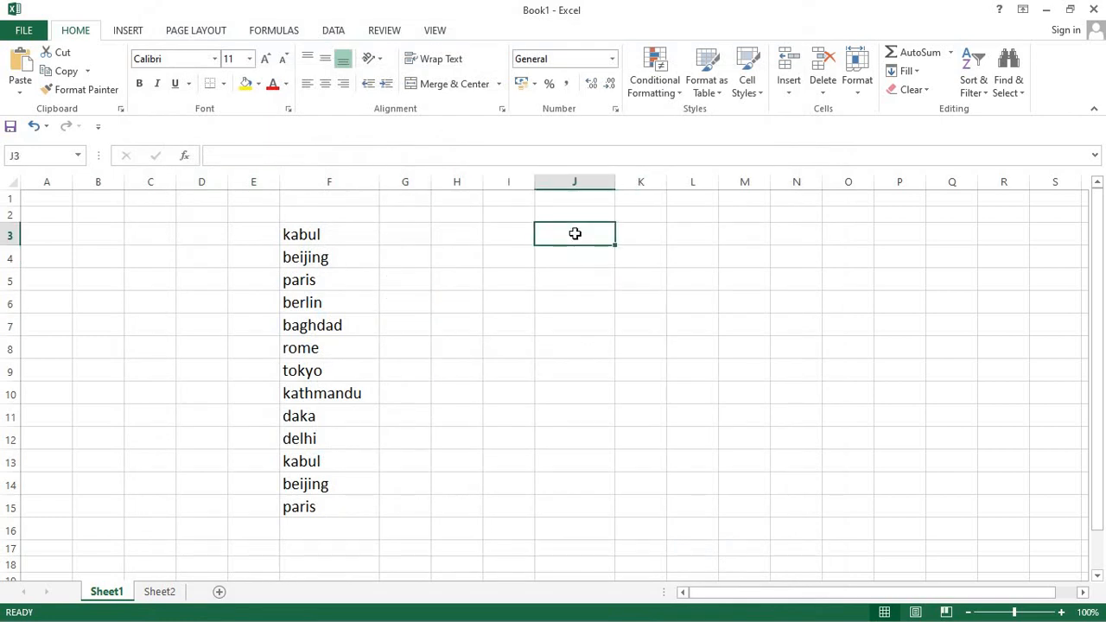
pyautogui.write('Be')
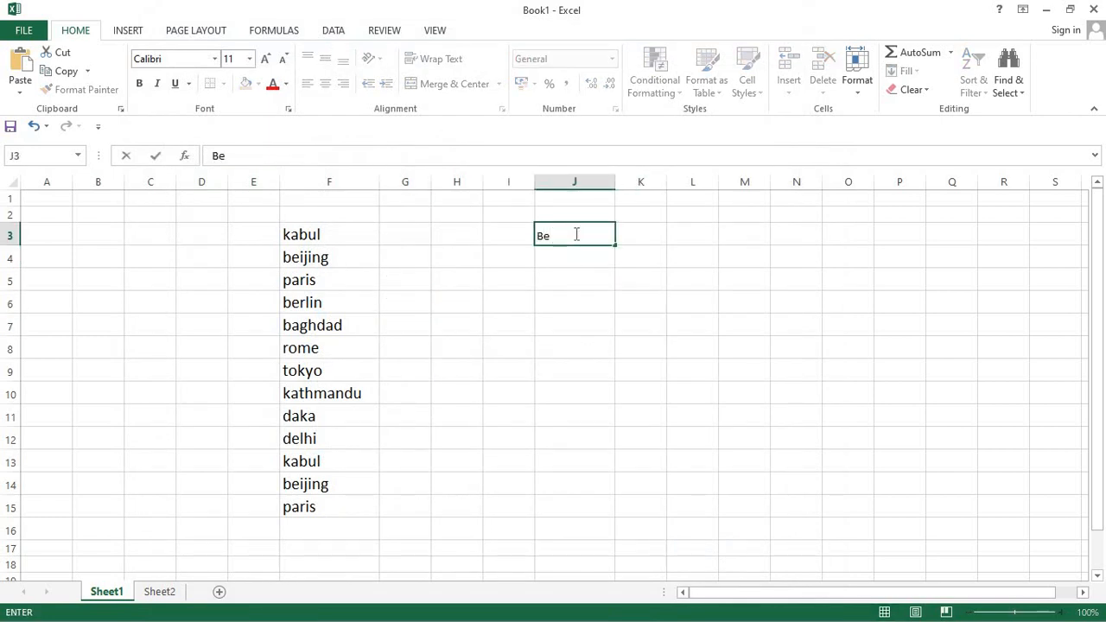
pyautogui.write('ijing')
pyautogui.press('Return')
pyautogui.click(573, 231)
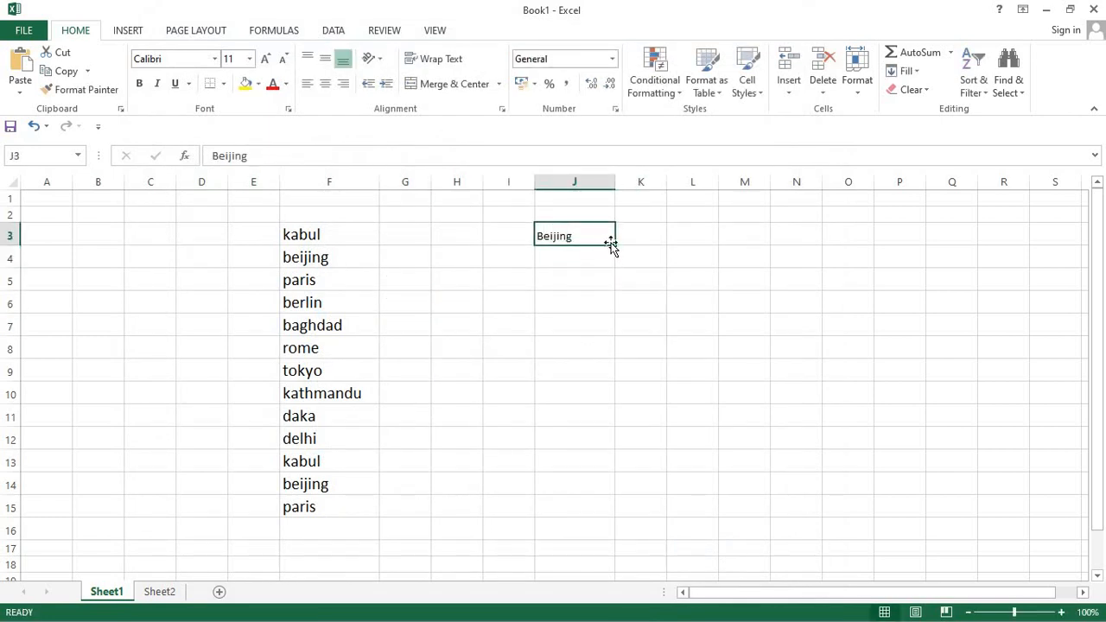
pyautogui.moveTo(615, 243); pyautogui.dragTo(618, 513)
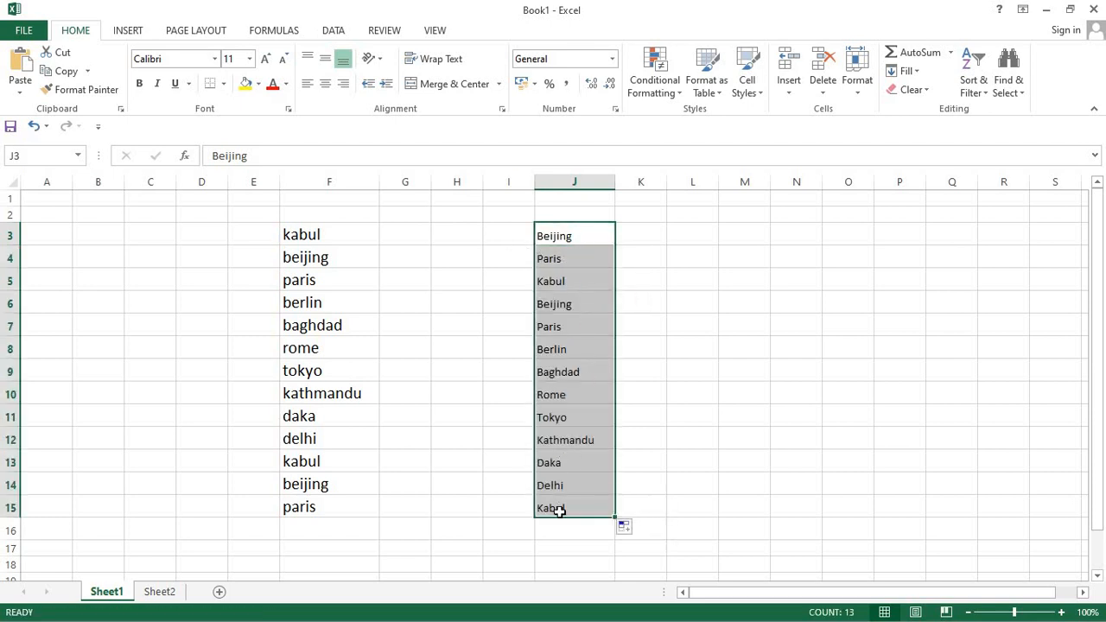